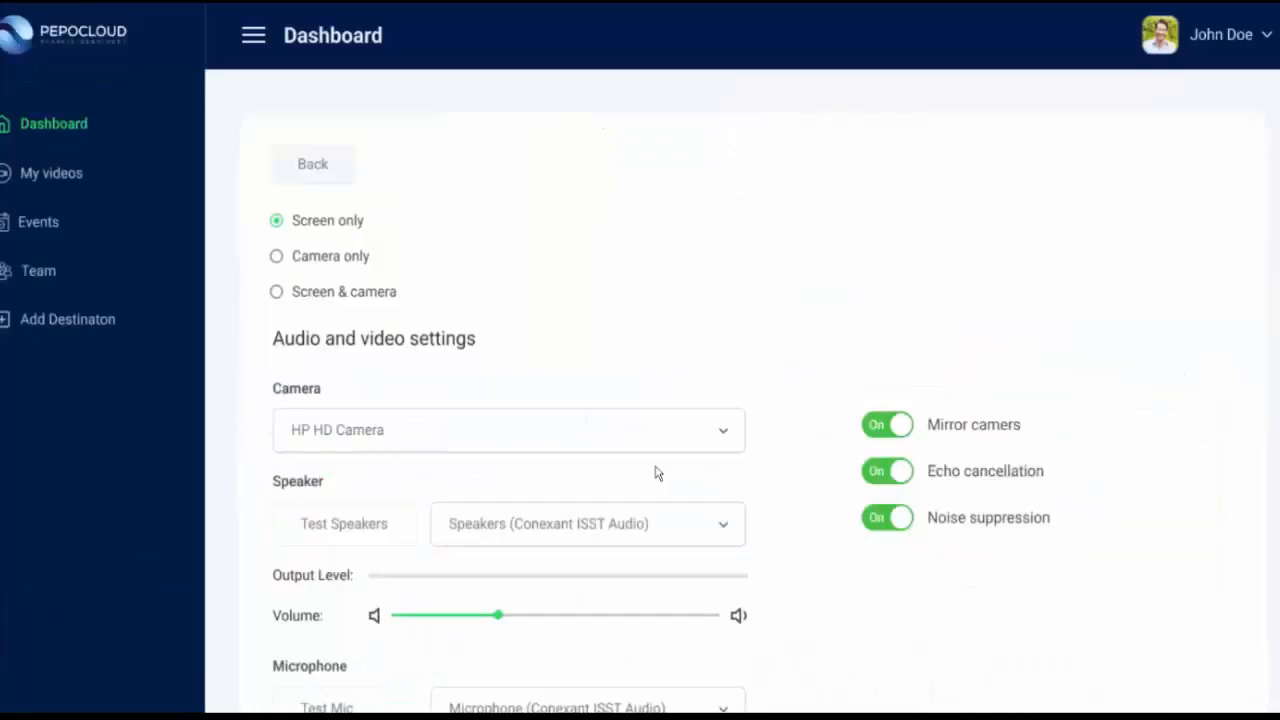
{"action": "scroll", "coordinate": [618, 514], "scroll_direction": "down", "scroll_amount": 1}
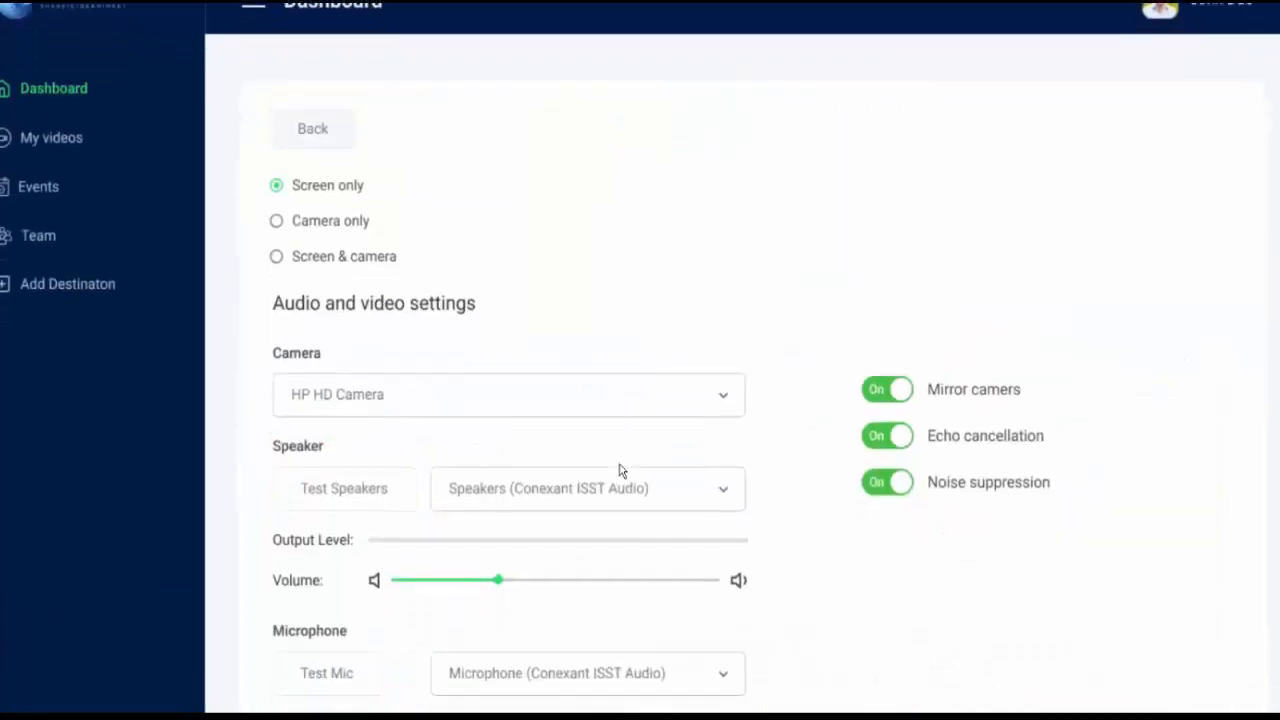
{"action": "scroll", "coordinate": [604, 471], "scroll_direction": "down", "scroll_amount": 1}
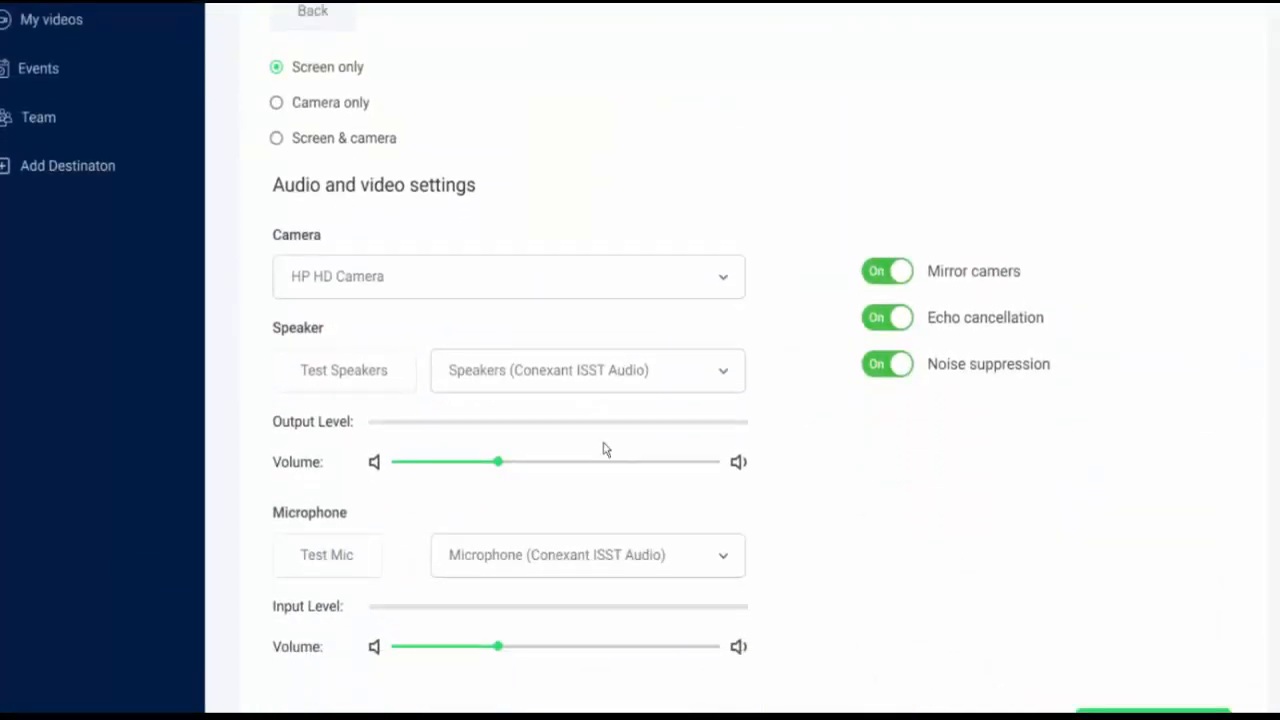
{"action": "scroll", "coordinate": [597, 489], "scroll_direction": "down", "scroll_amount": 2}
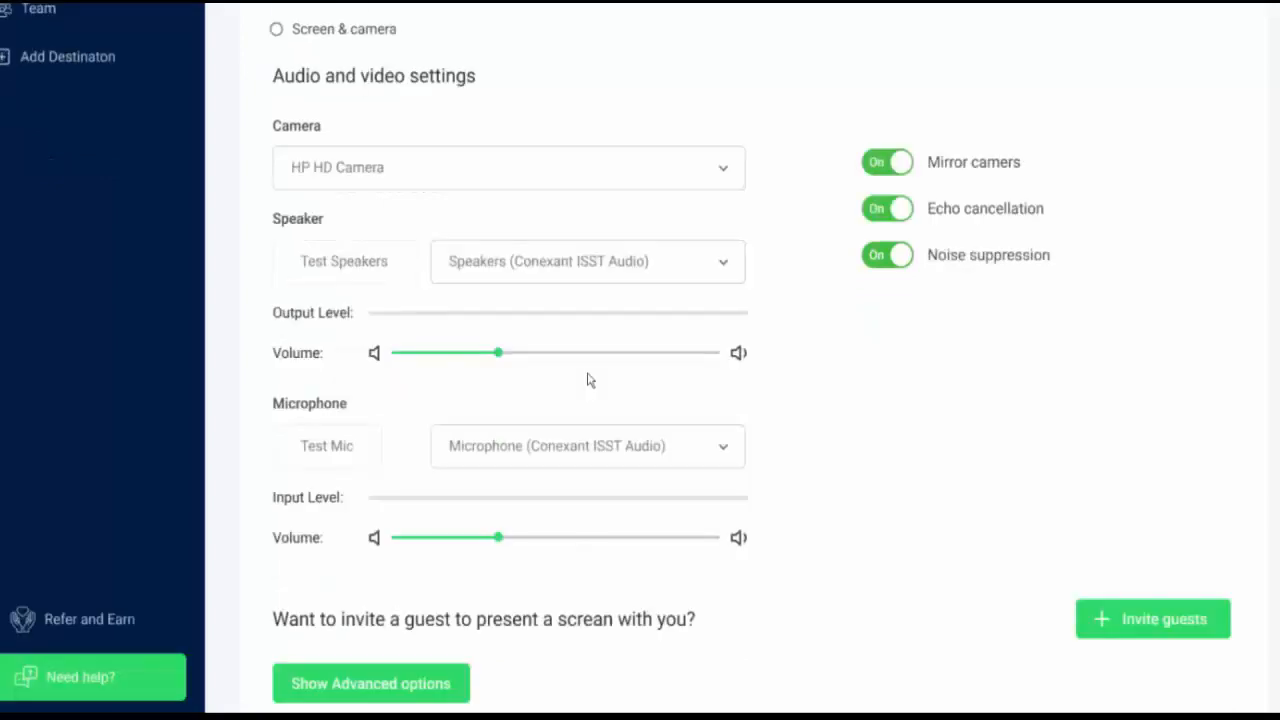
{"action": "scroll", "coordinate": [585, 395], "scroll_direction": "down", "scroll_amount": 1}
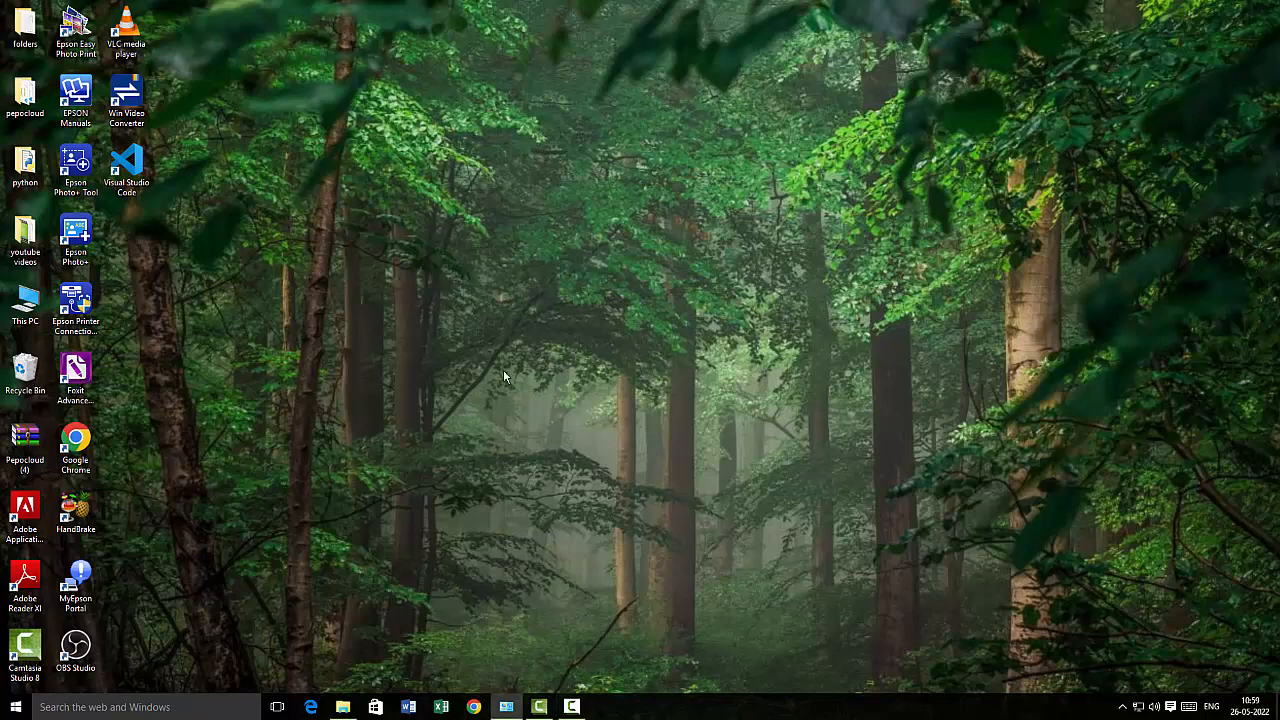
Step: Open Google Chrome with the academy's profile and search Google for "active presenter"
{"action": "left_click", "coordinate": [474, 707]}
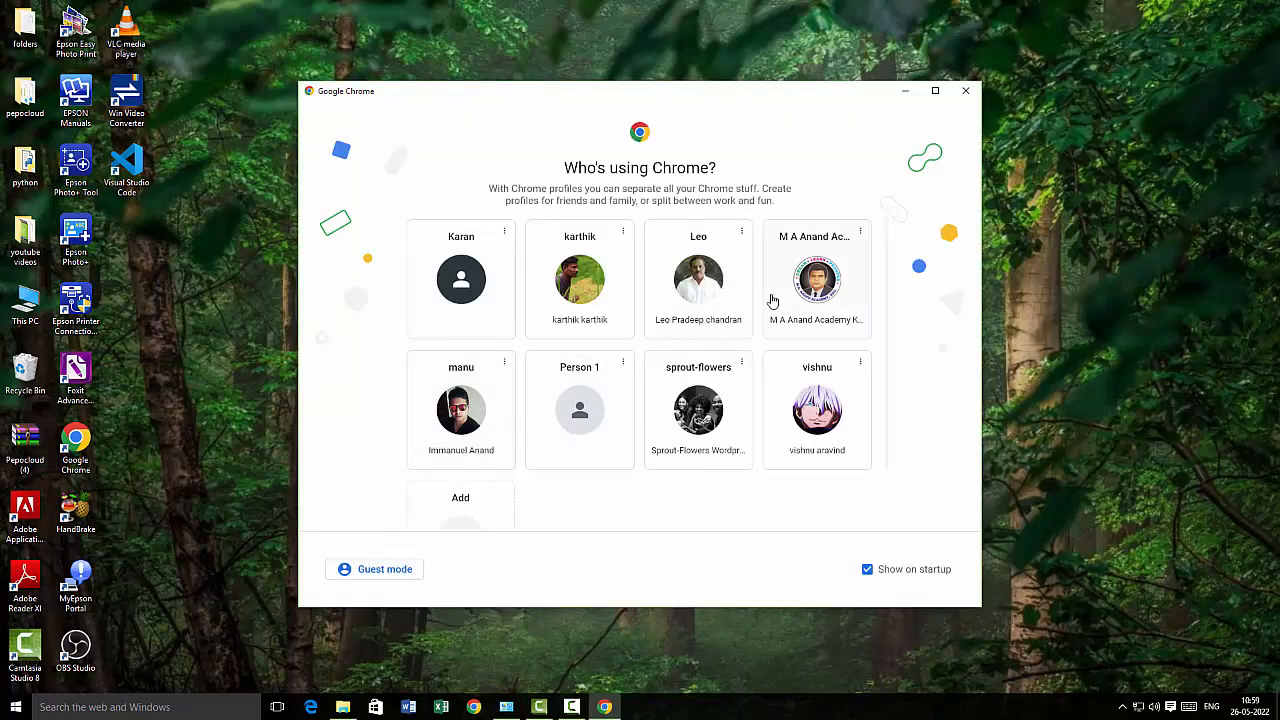
{"action": "left_click", "coordinate": [768, 298]}
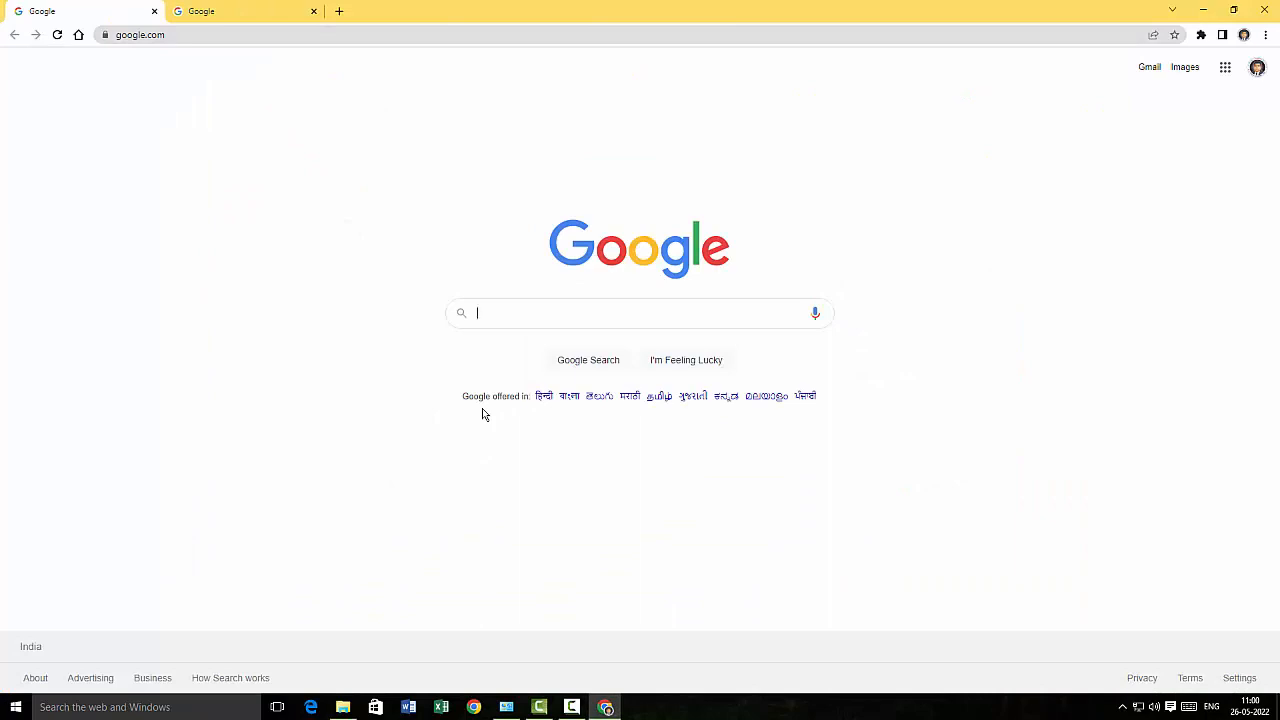
{"action": "type", "text": "active p"}
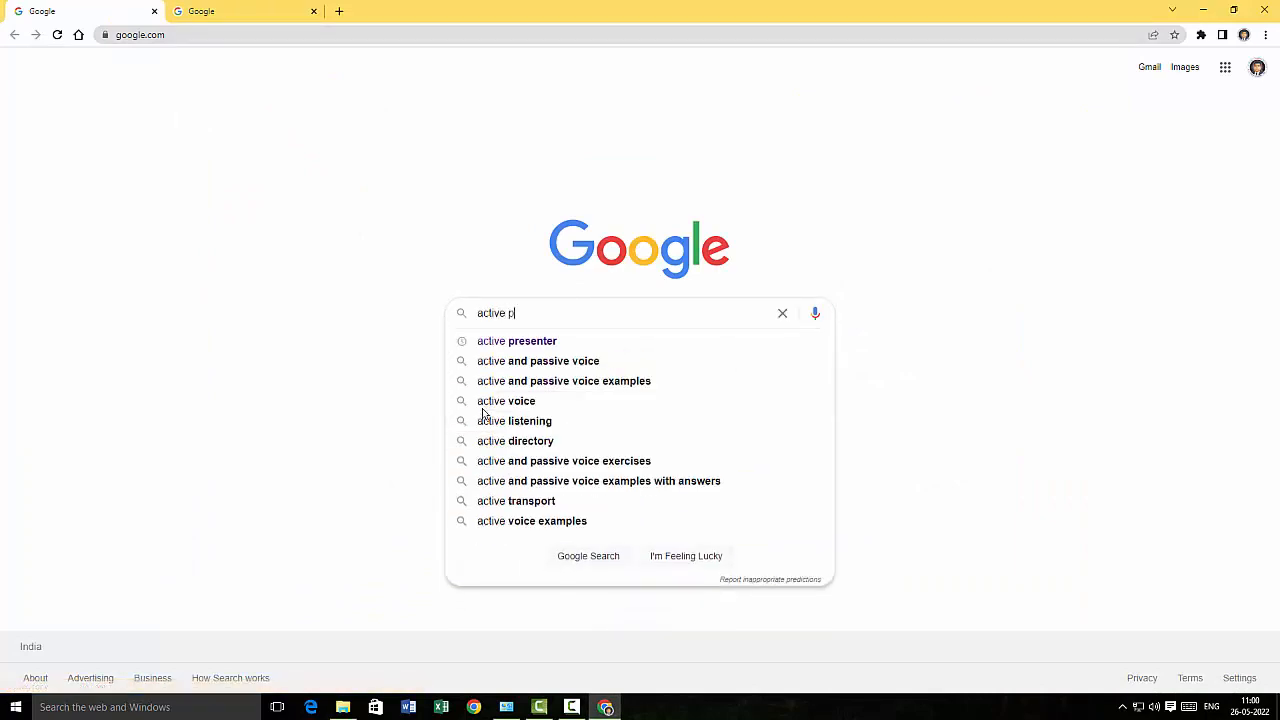
{"action": "type", "text": "resenter"}
{"action": "key", "text": "Return"}
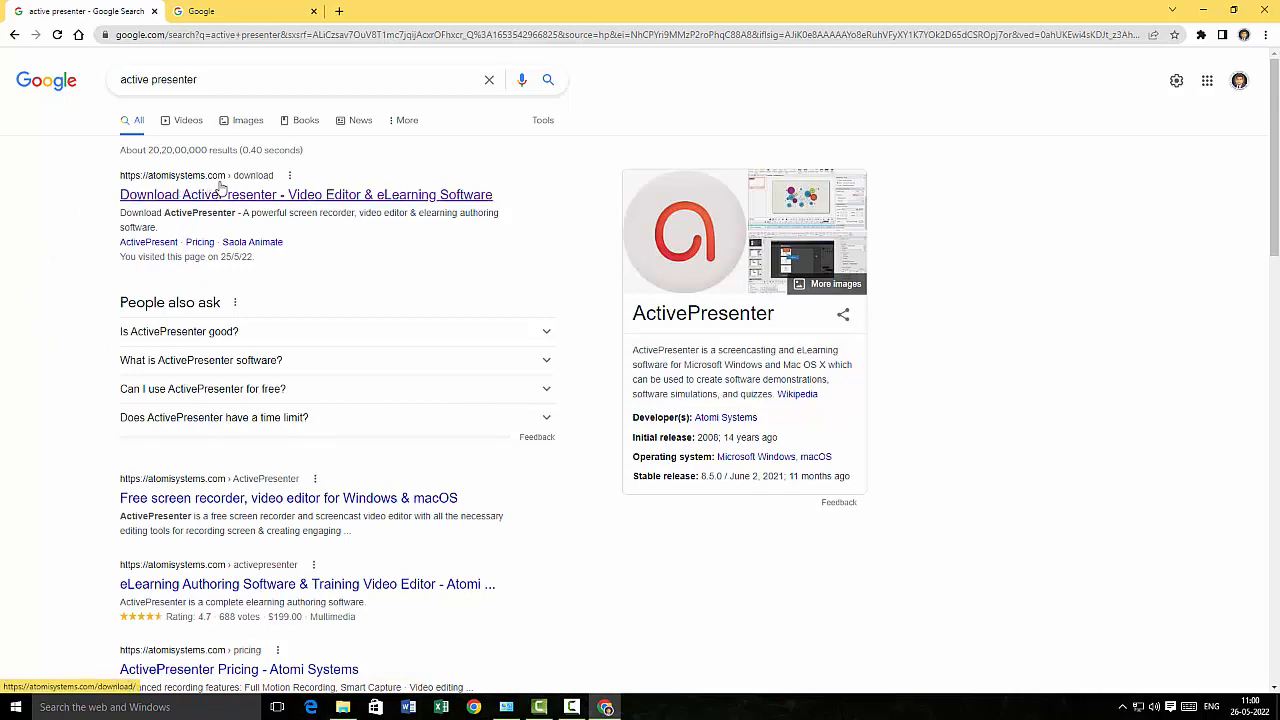
Step: Download the Windows installer of ActivePresenter 8.5.7 from the Atomi Systems download page into the Downloads folder
{"action": "left_click", "coordinate": [169, 200]}
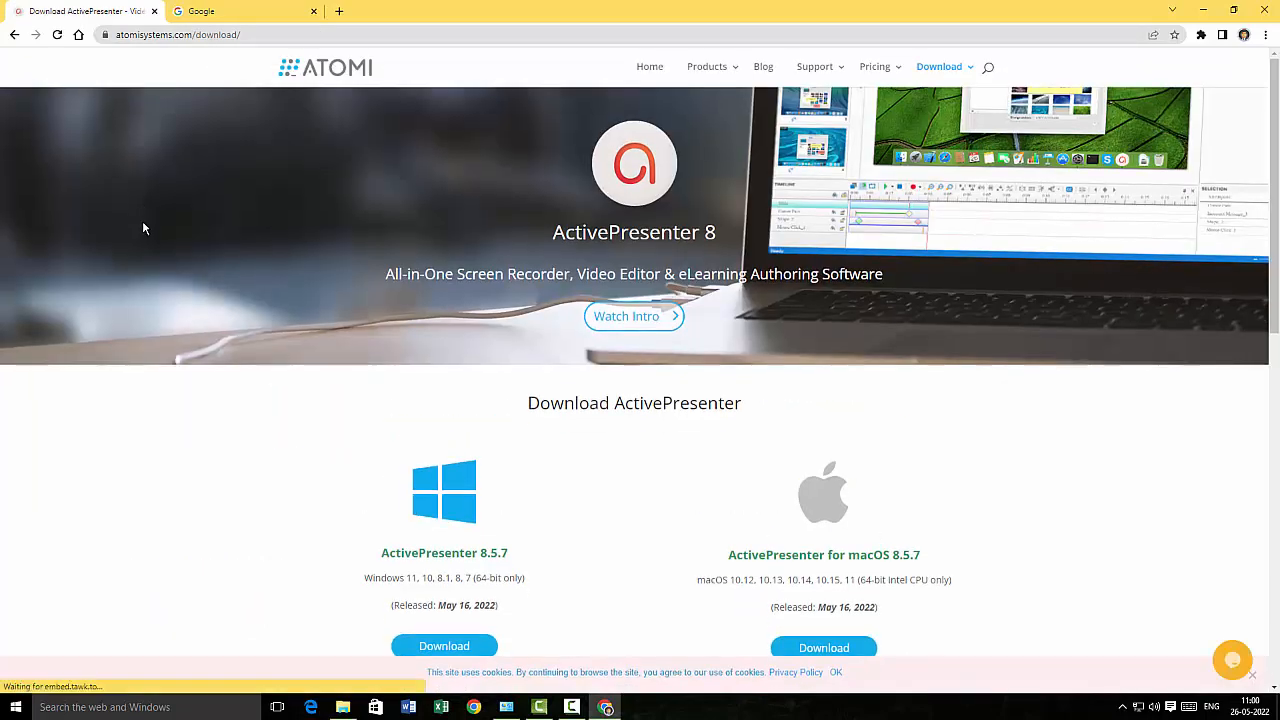
{"action": "scroll", "coordinate": [142, 228], "scroll_direction": "down", "scroll_amount": 3}
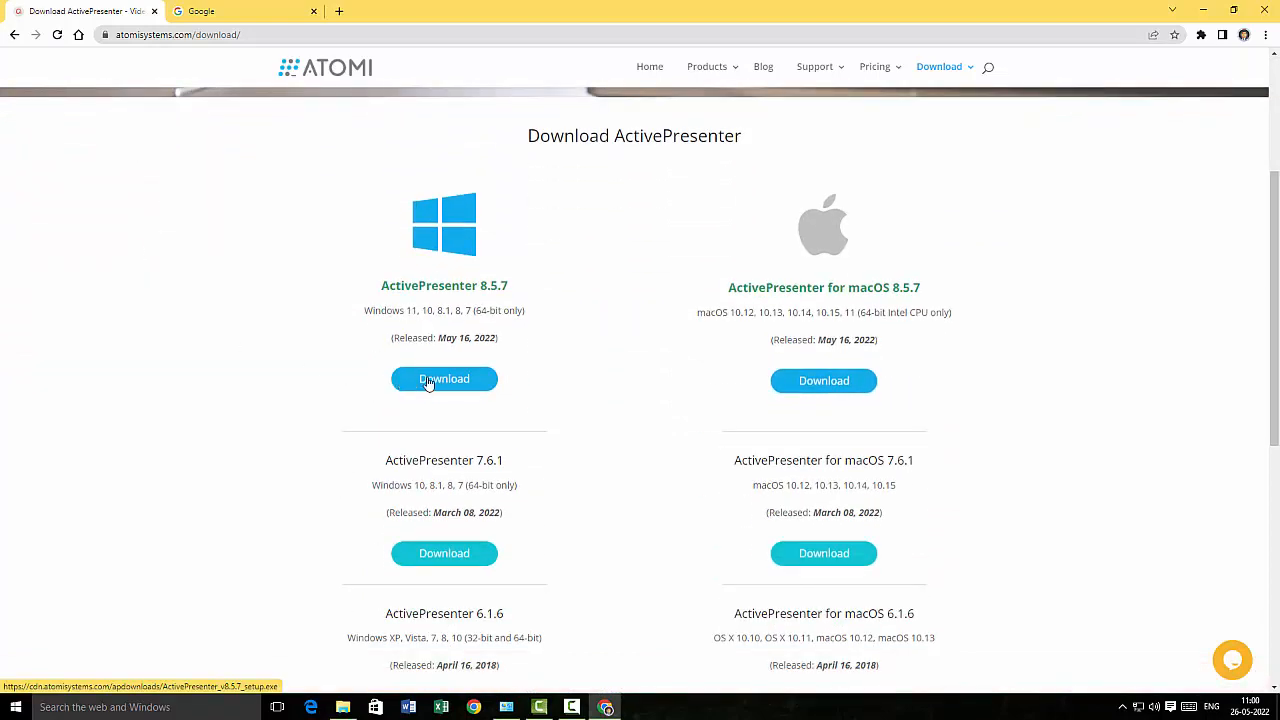
{"action": "left_click", "coordinate": [427, 383]}
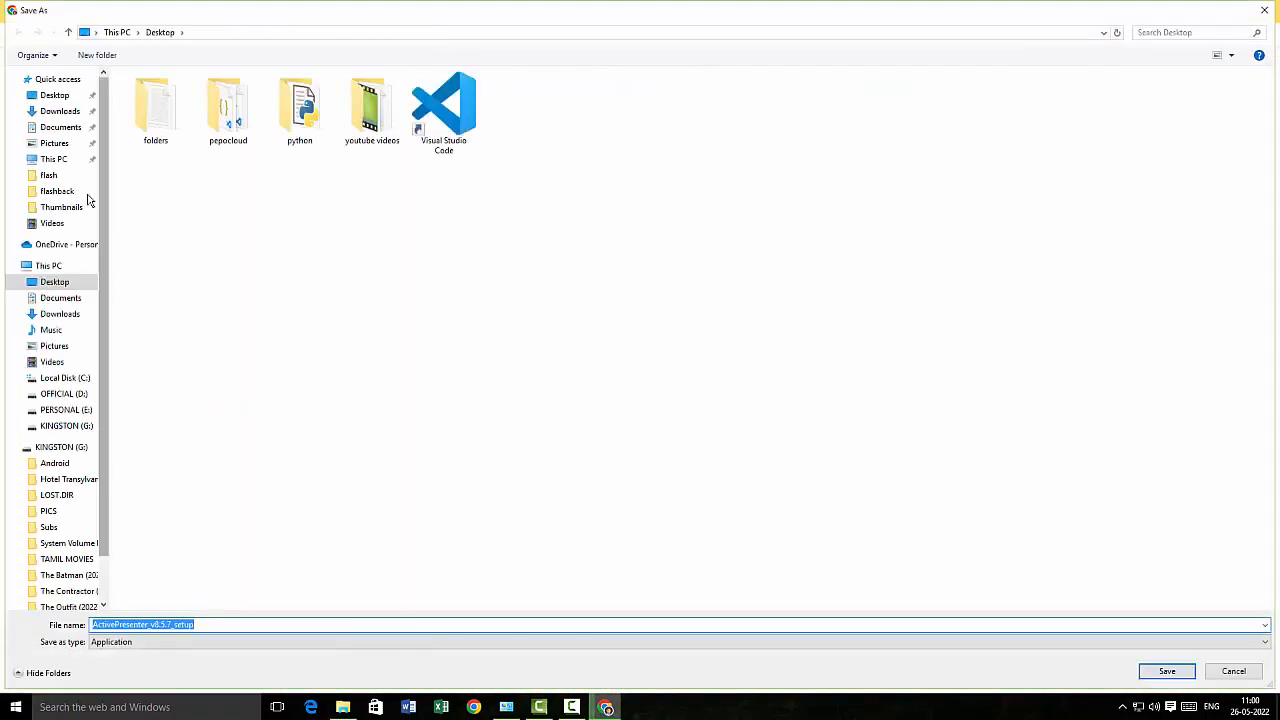
{"action": "left_click", "coordinate": [60, 111]}
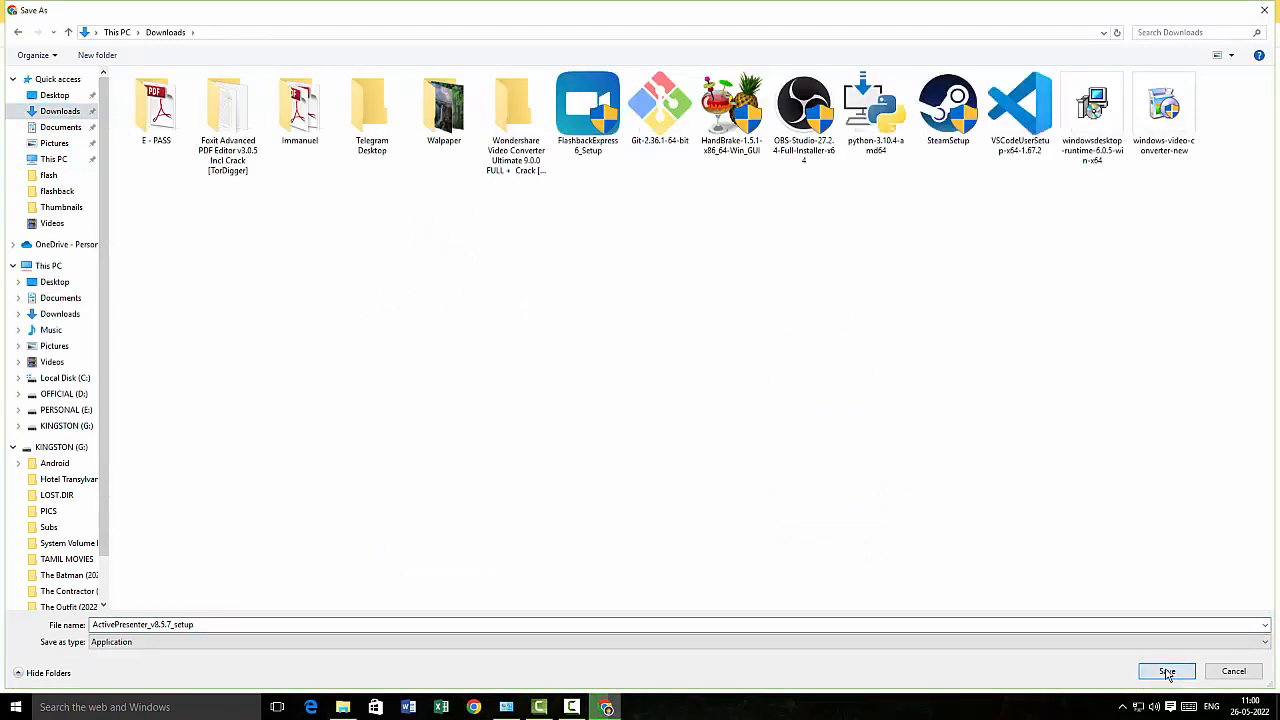
{"action": "left_click", "coordinate": [1166, 672]}
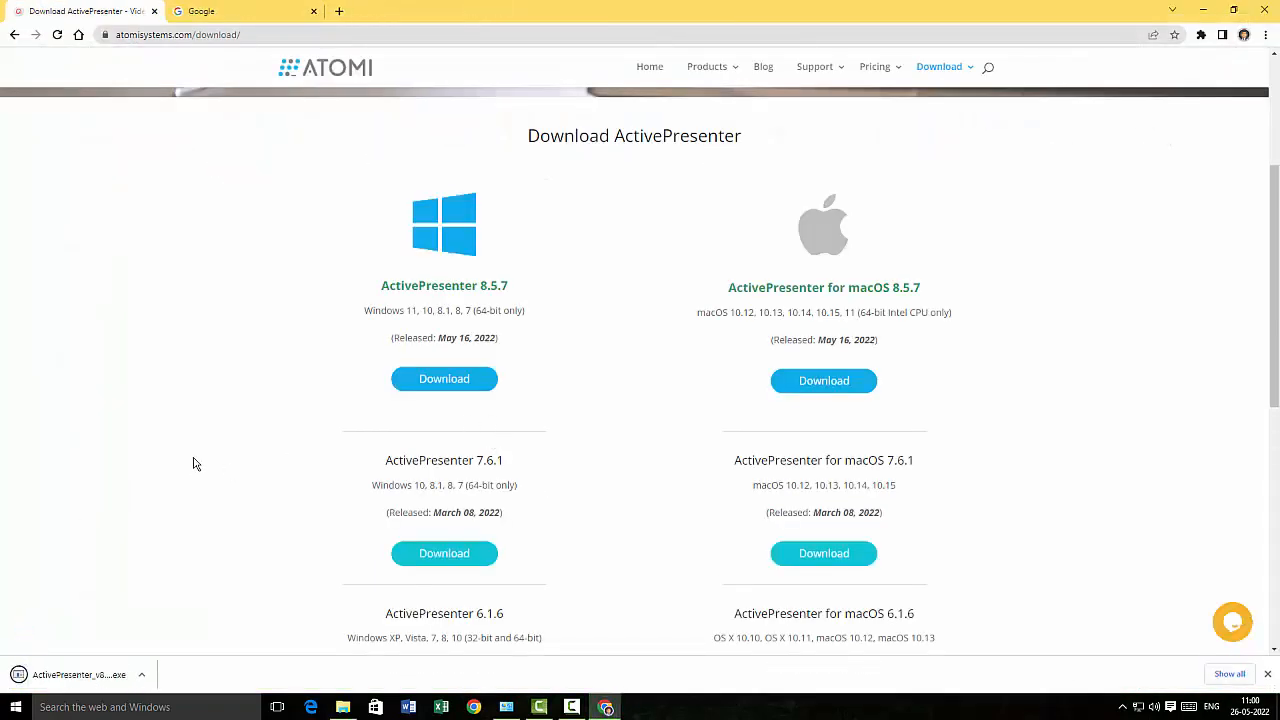
Step: Run the downloaded installer, accept the license agreement and install ActivePresenter in C:\Program Files\ATOMI\ActivePresenter
{"action": "left_click", "coordinate": [82, 674]}
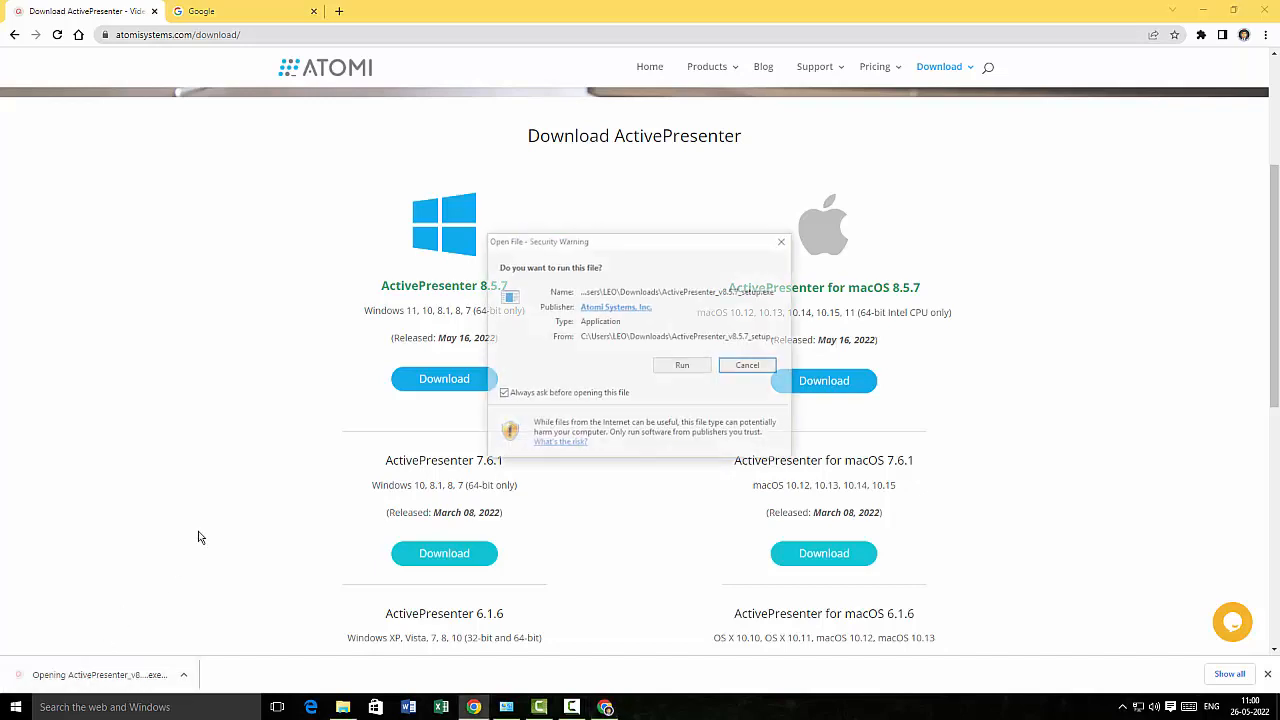
{"action": "left_click", "coordinate": [683, 366]}
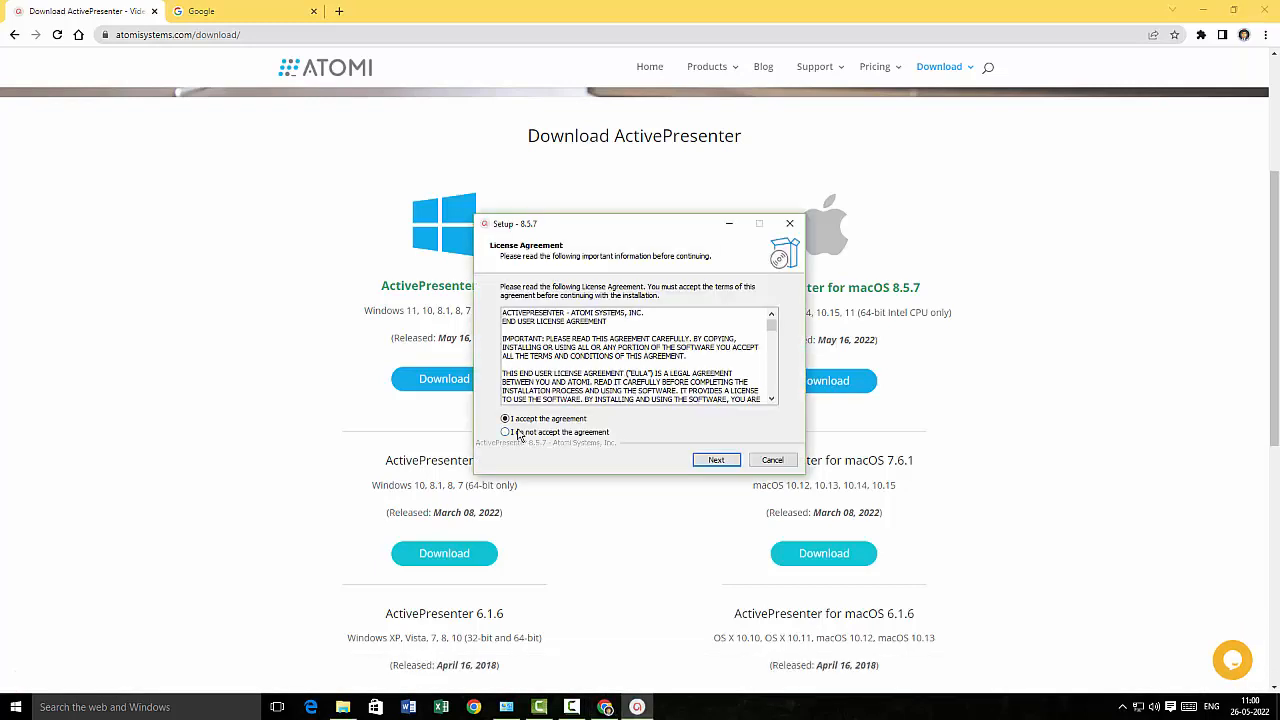
{"action": "left_click", "coordinate": [704, 461]}
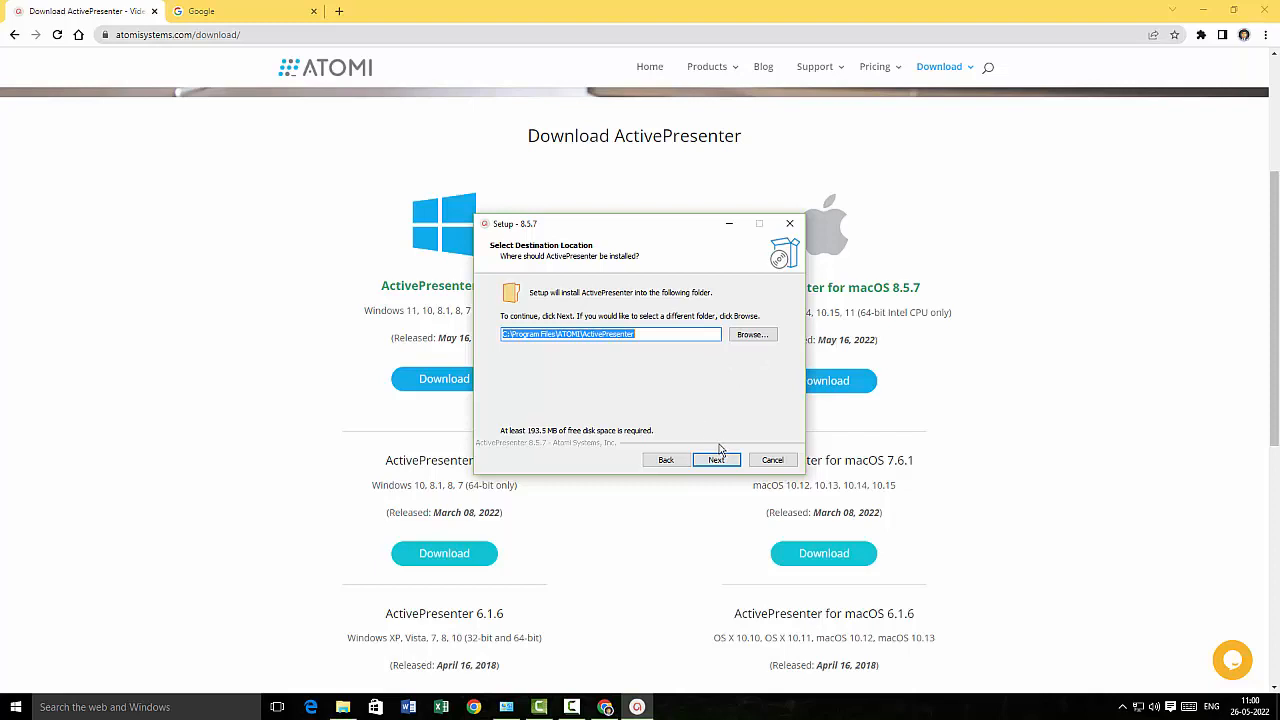
{"action": "left_click", "coordinate": [716, 461]}
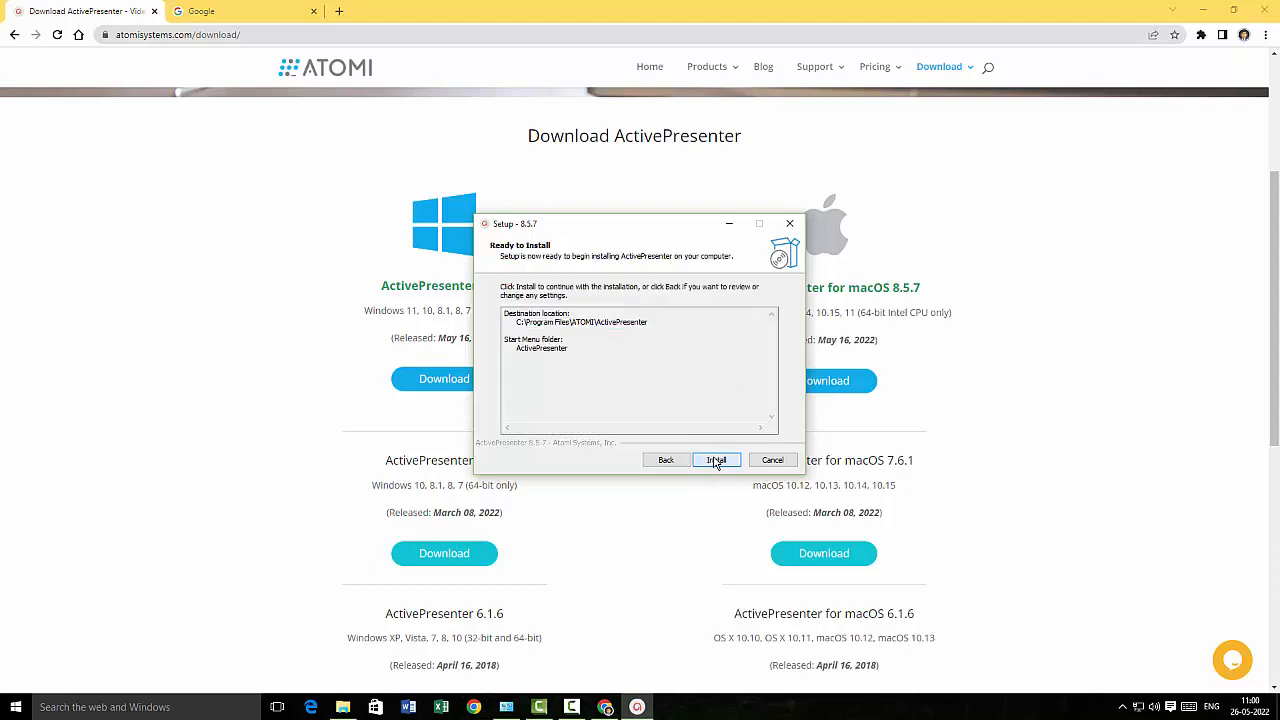
{"action": "left_click", "coordinate": [716, 461]}
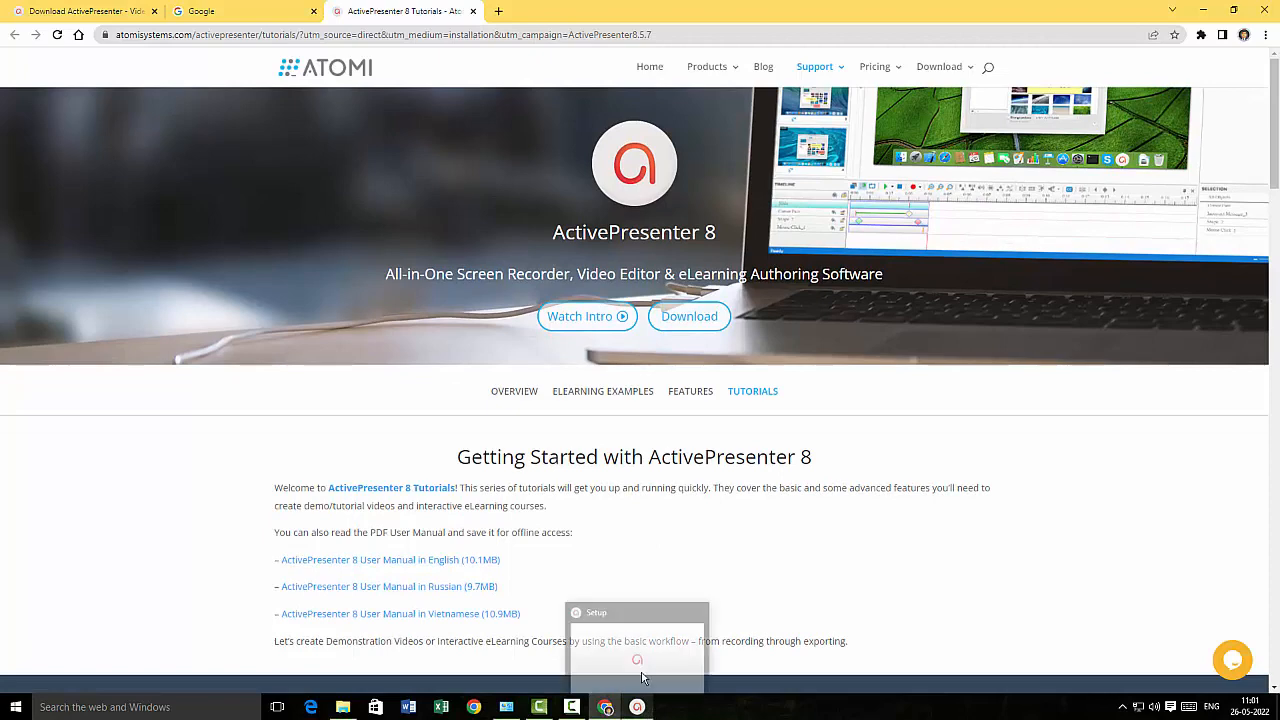
Step: Finish the setup wizard with ActivePresenter set to launch, and choose the Dark theme for its interface
{"action": "left_click", "coordinate": [640, 708]}
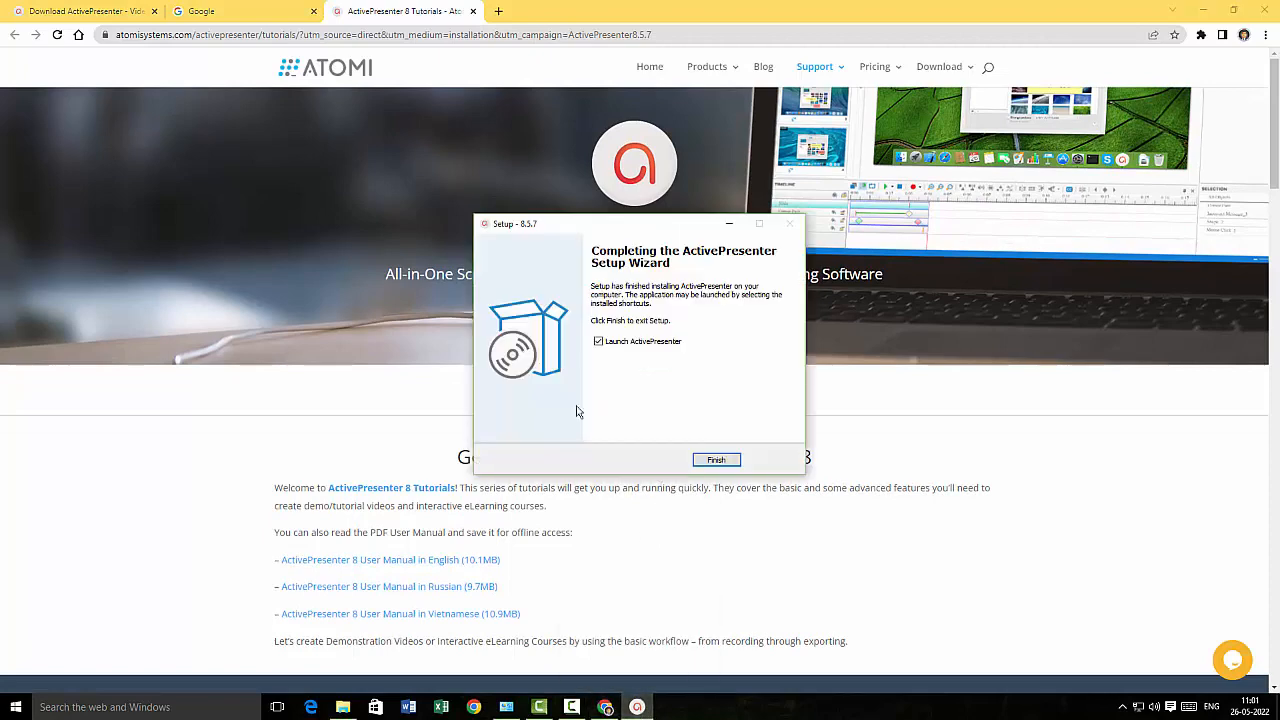
{"action": "left_click", "coordinate": [716, 460]}
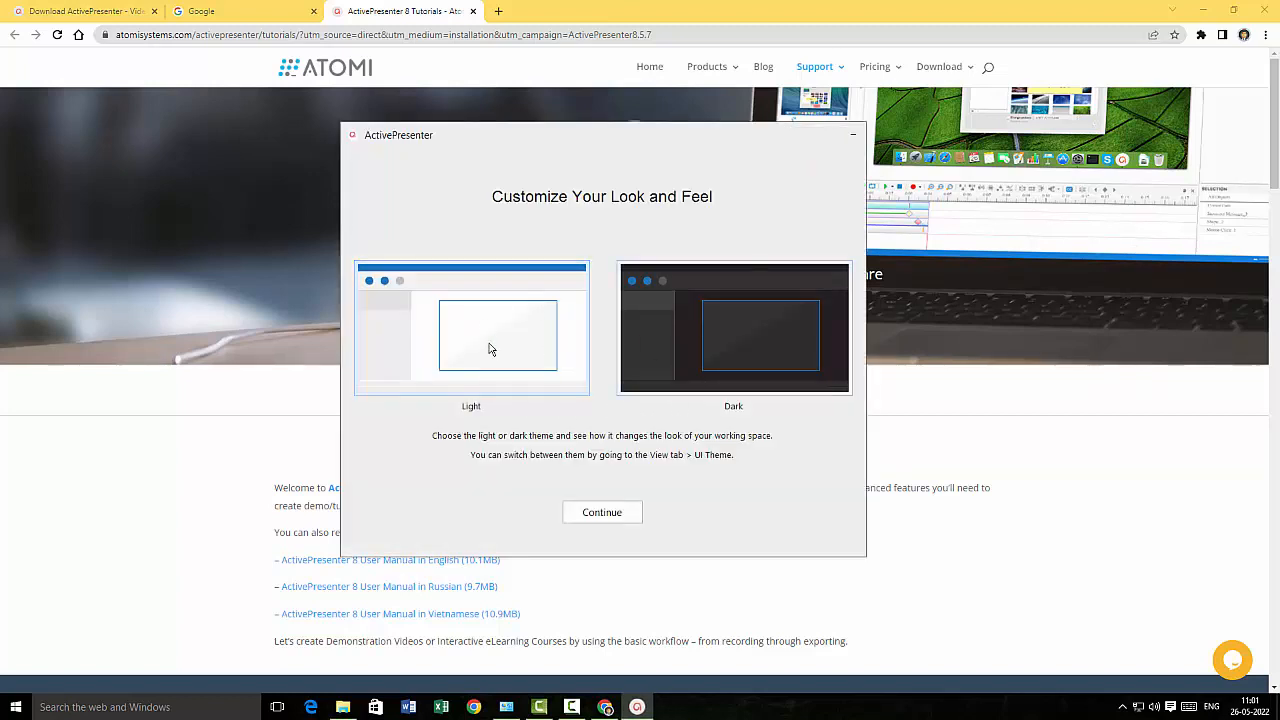
{"action": "left_click", "coordinate": [673, 344]}
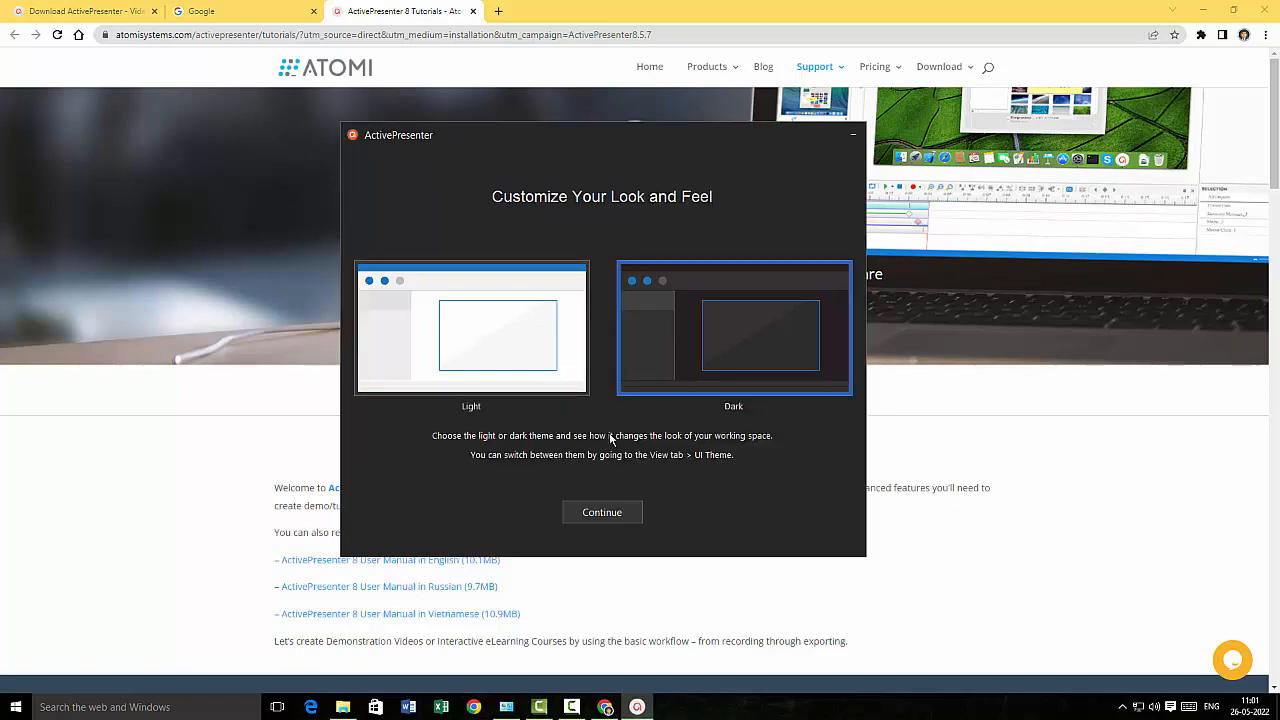
{"action": "left_click", "coordinate": [602, 512]}
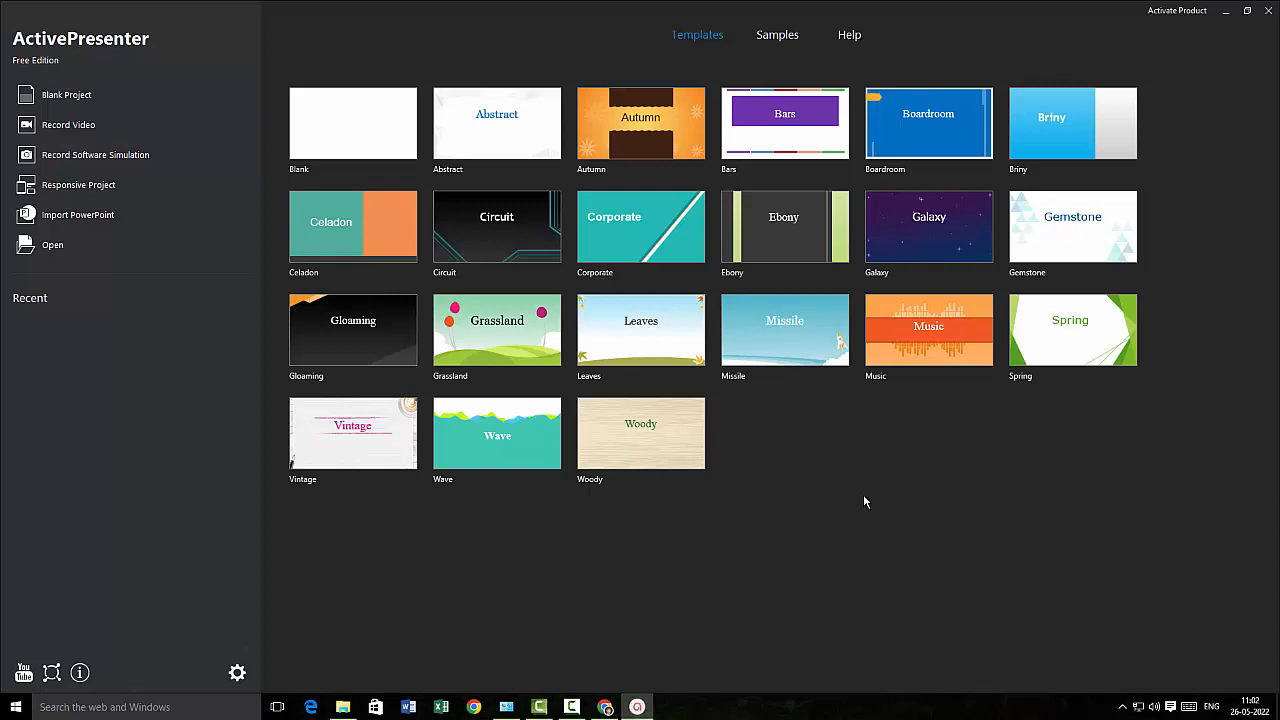
Step: Start a video recording project from the Gemstone template
{"action": "left_click", "coordinate": [1093, 242]}
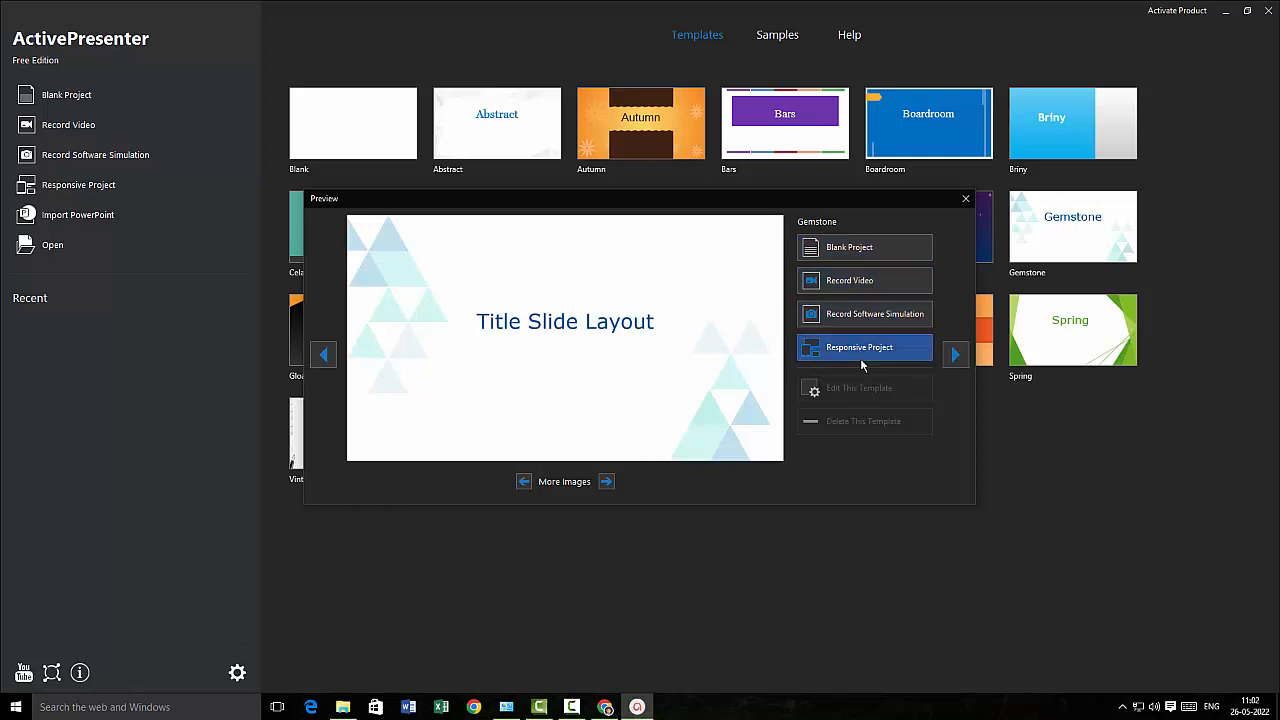
{"action": "left_click", "coordinate": [872, 281]}
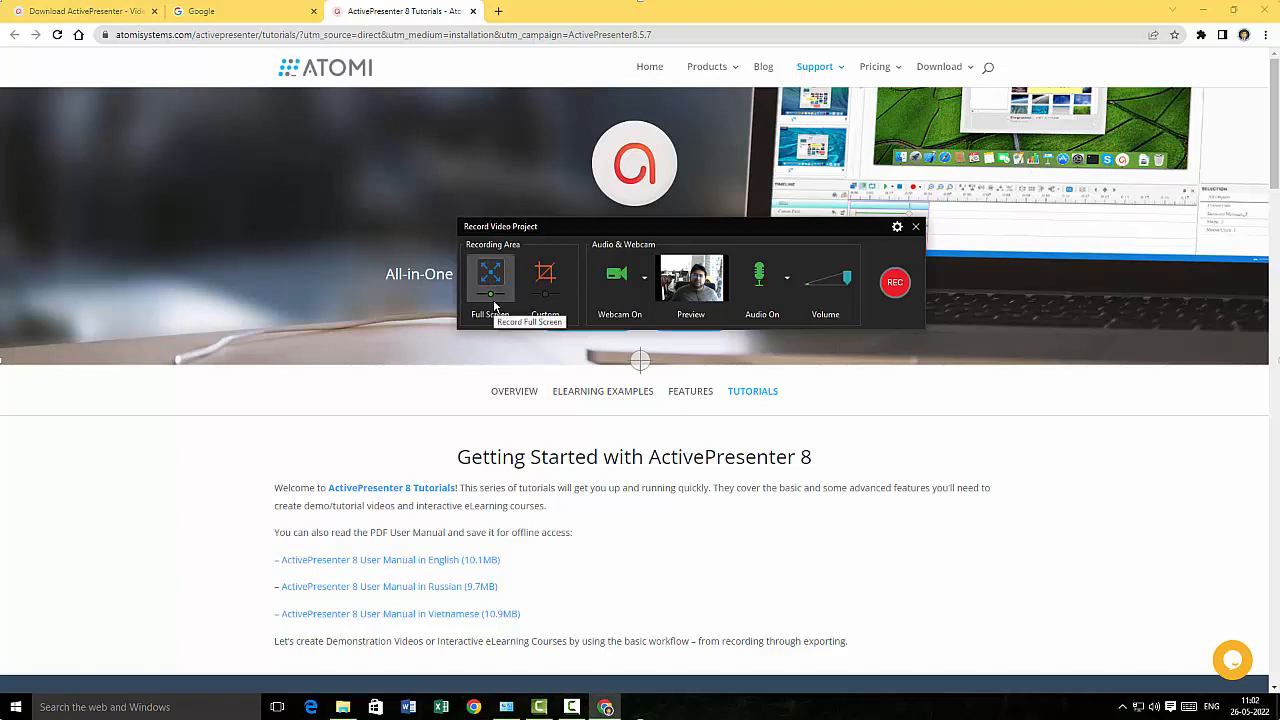
Step: Try a custom recording area with an enlarged frame, and switch back to recording the full screen
{"action": "left_click", "coordinate": [560, 291]}
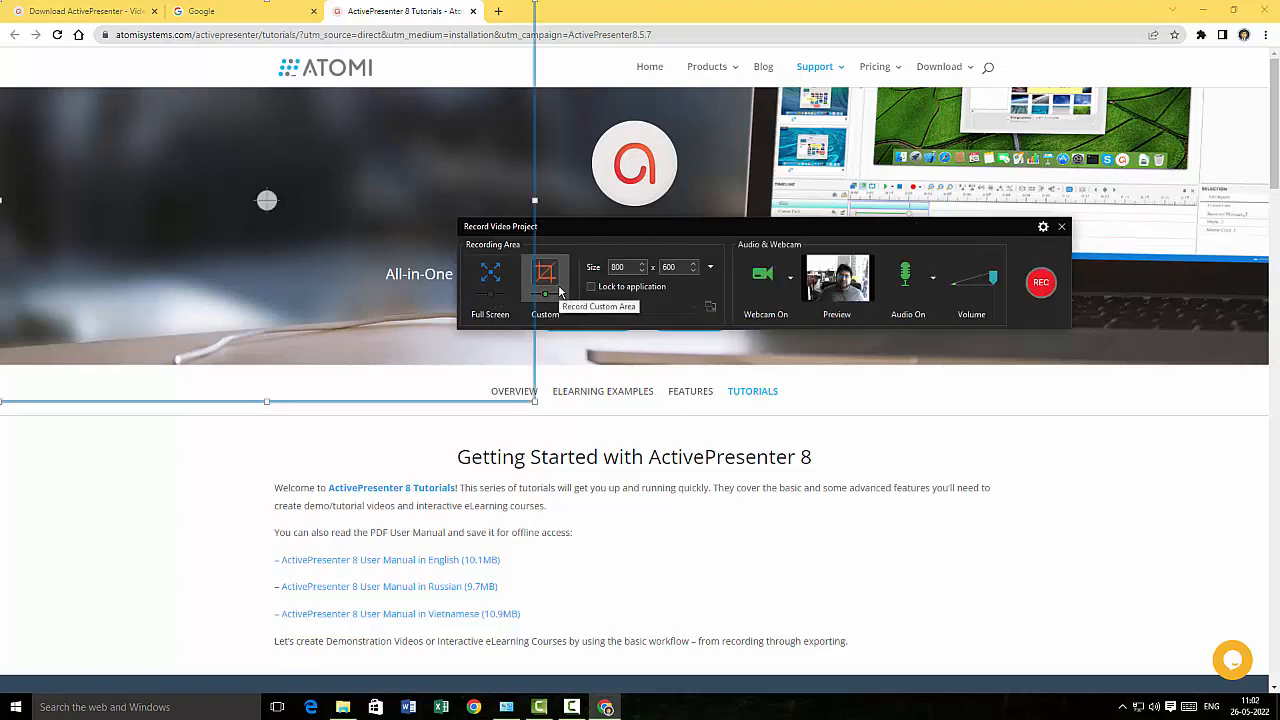
{"action": "mouse_move", "coordinate": [534, 401]}
{"action": "left_mouse_down"}
{"action": "mouse_move", "coordinate": [1232, 686]}
{"action": "mouse_move", "coordinate": [800, 517]}
{"action": "mouse_move", "coordinate": [1234, 714]}
{"action": "mouse_move", "coordinate": [880, 560]}
{"action": "left_mouse_up"}
{"action": "left_click", "coordinate": [493, 293]}
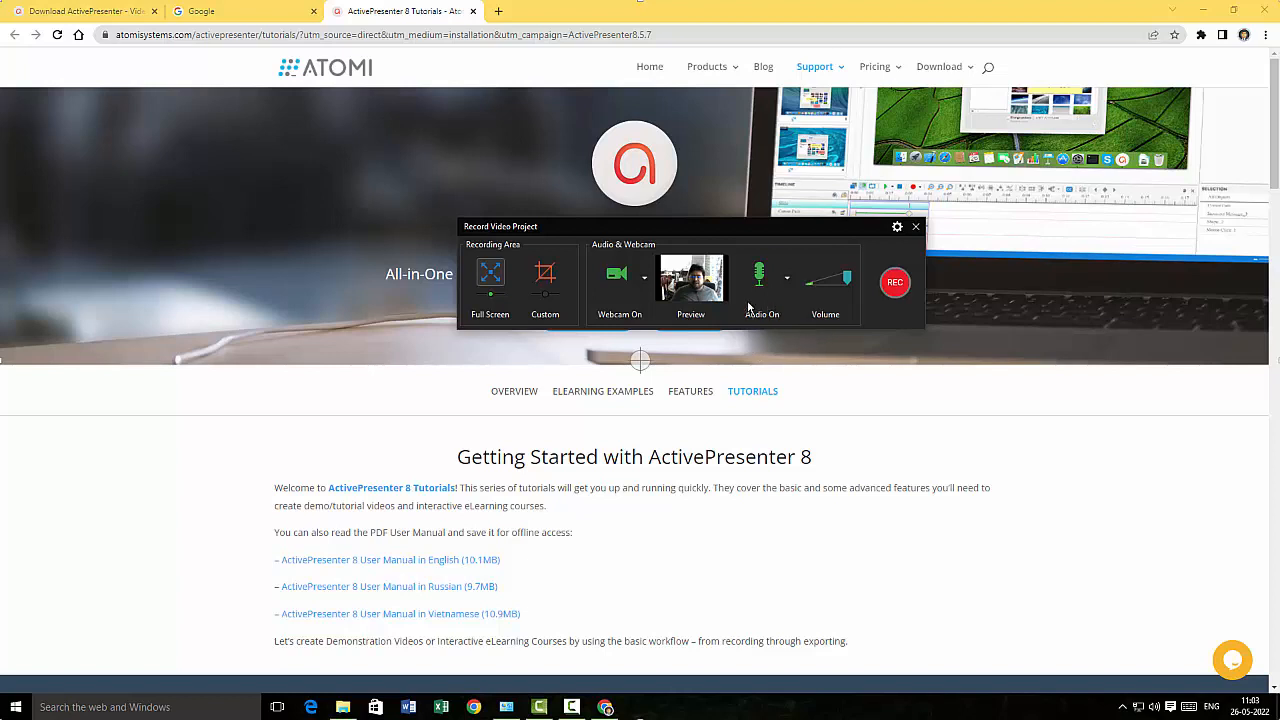
Step: Select Microphone (Realtek High Definition Audio) as the audio input device and start the recording
{"action": "left_click", "coordinate": [786, 280]}
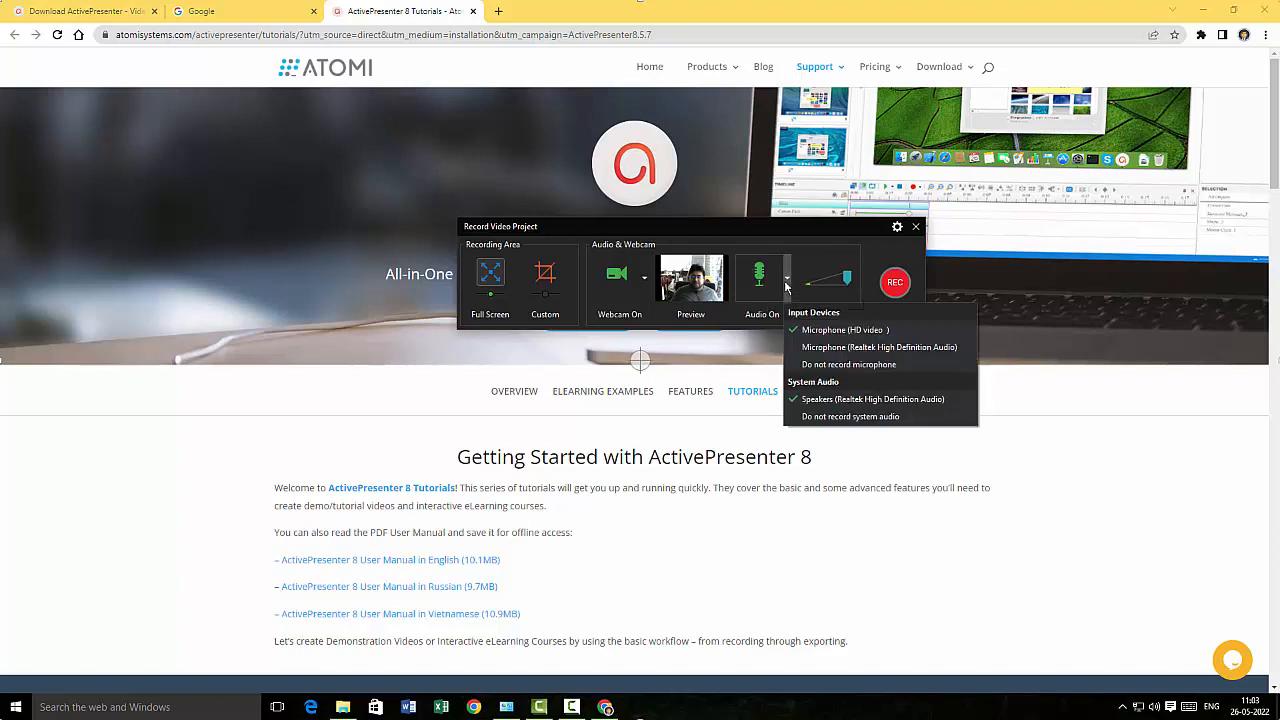
{"action": "left_click", "coordinate": [843, 347]}
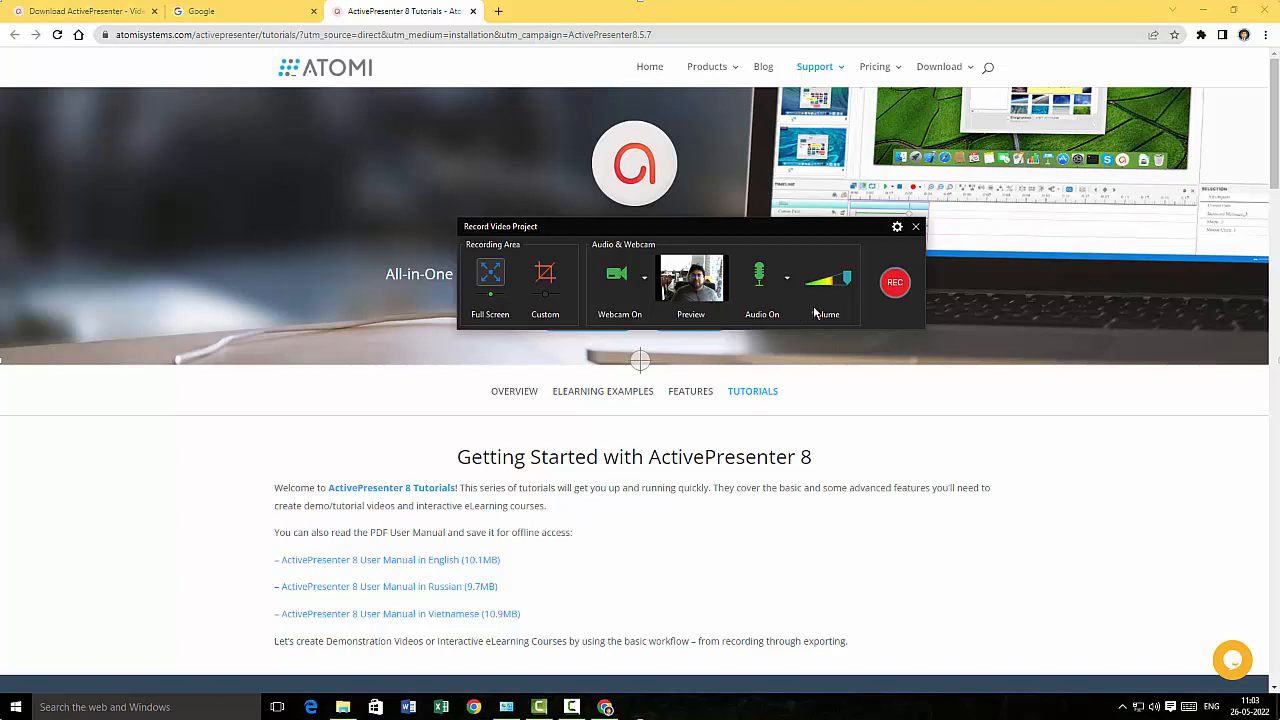
{"action": "left_click", "coordinate": [891, 283]}
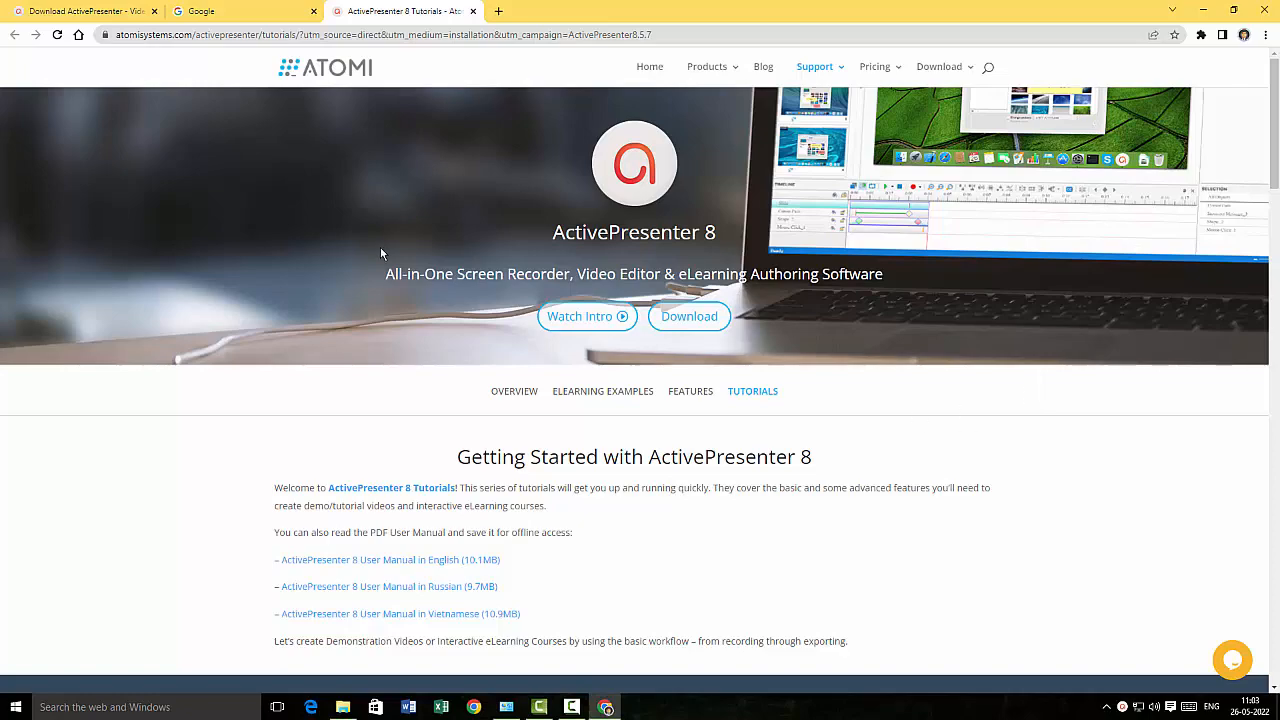
Step: Record a scroll down and back up through the ActivePresenter 8 tutorials page, and stop the recording
{"action": "scroll", "coordinate": [380, 253], "scroll_direction": "down", "scroll_amount": 12}
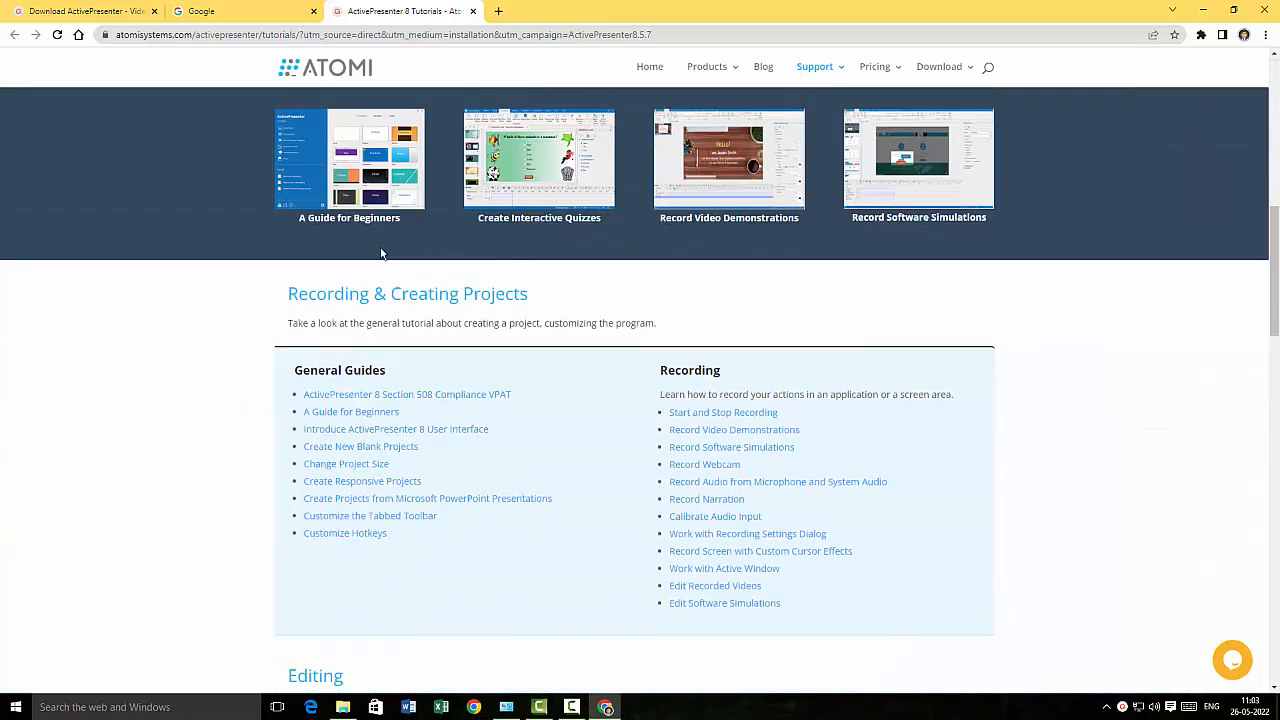
{"action": "scroll", "coordinate": [380, 253], "scroll_direction": "down", "scroll_amount": 15}
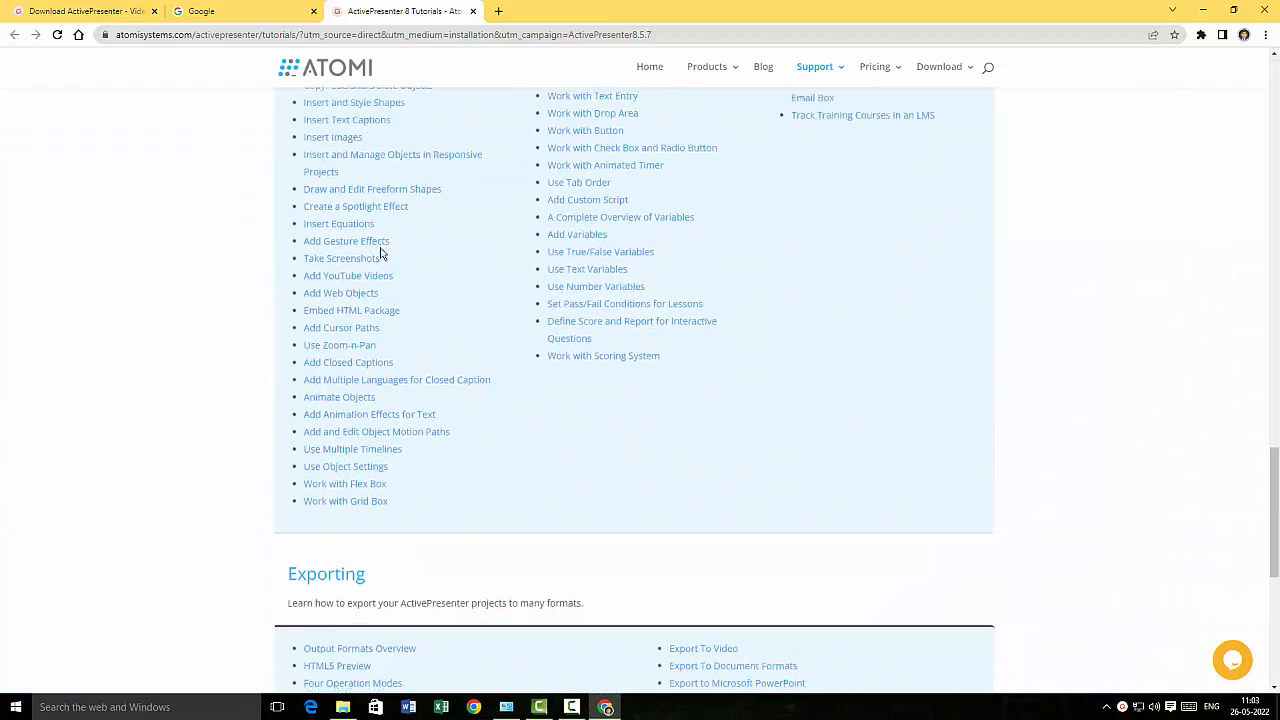
{"action": "scroll", "coordinate": [380, 253], "scroll_direction": "down", "scroll_amount": 2}
{"action": "scroll", "coordinate": [380, 253], "scroll_direction": "up", "scroll_amount": 10}
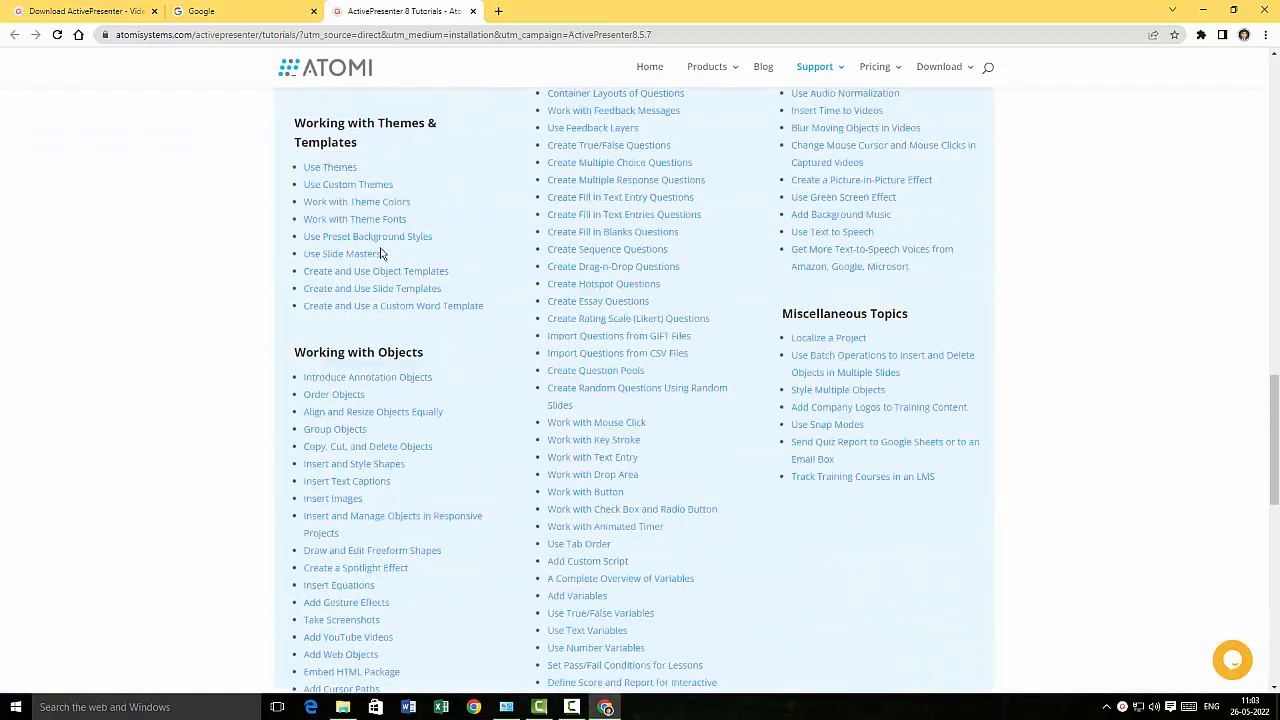
{"action": "scroll", "coordinate": [380, 253], "scroll_direction": "up", "scroll_amount": 15}
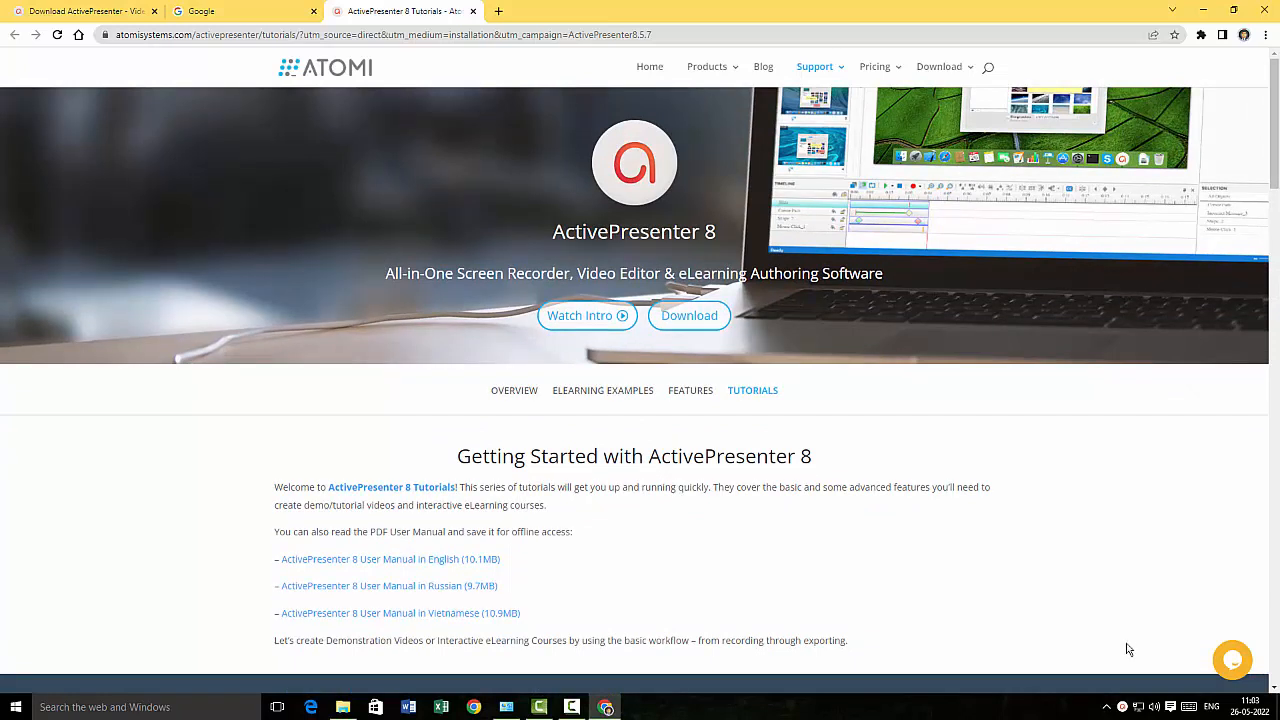
{"action": "left_click", "coordinate": [1122, 707]}
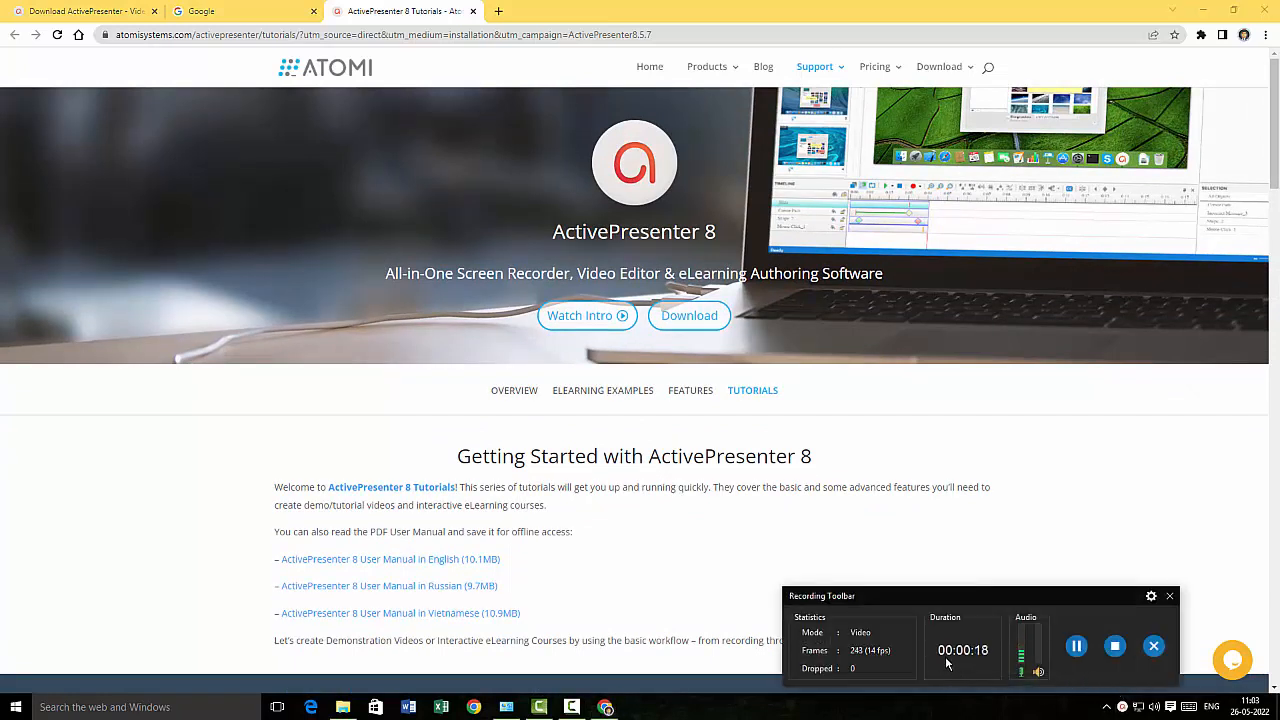
{"action": "left_click", "coordinate": [1115, 648]}
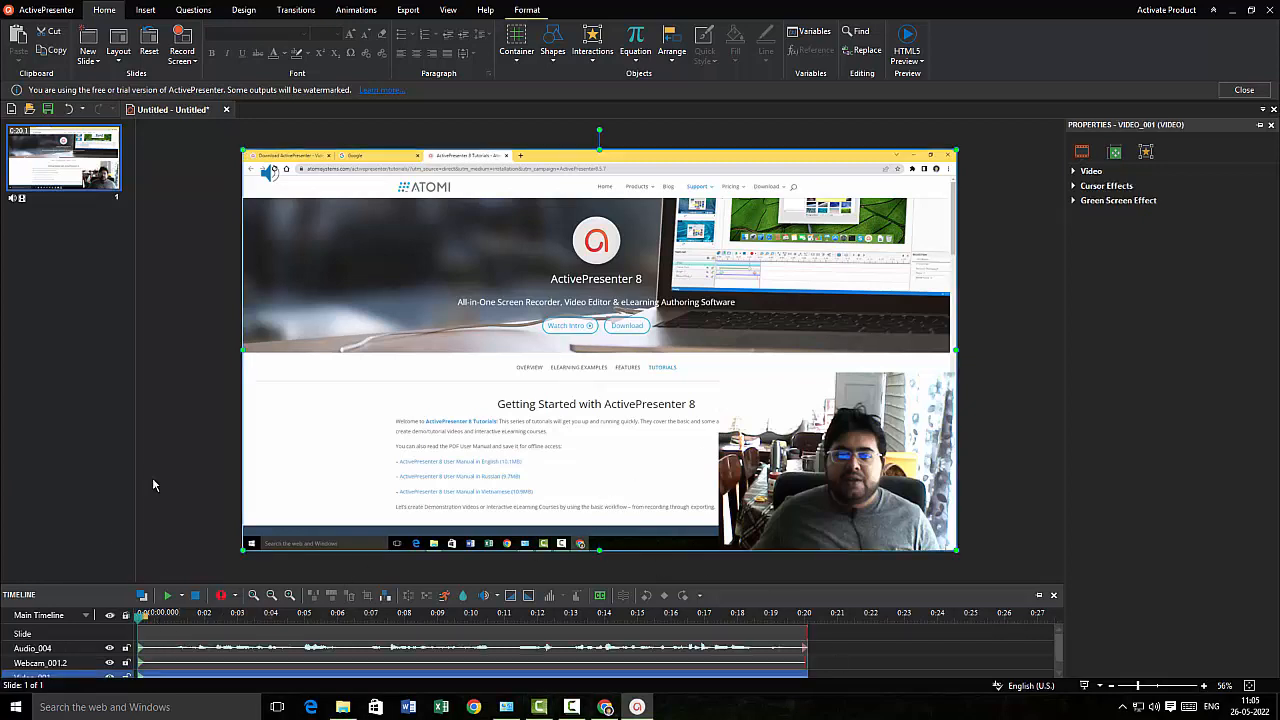
Step: Shrink the webcam video to about half its size, keeping it in the slide's lower-right corner
{"action": "left_click", "coordinate": [152, 477]}
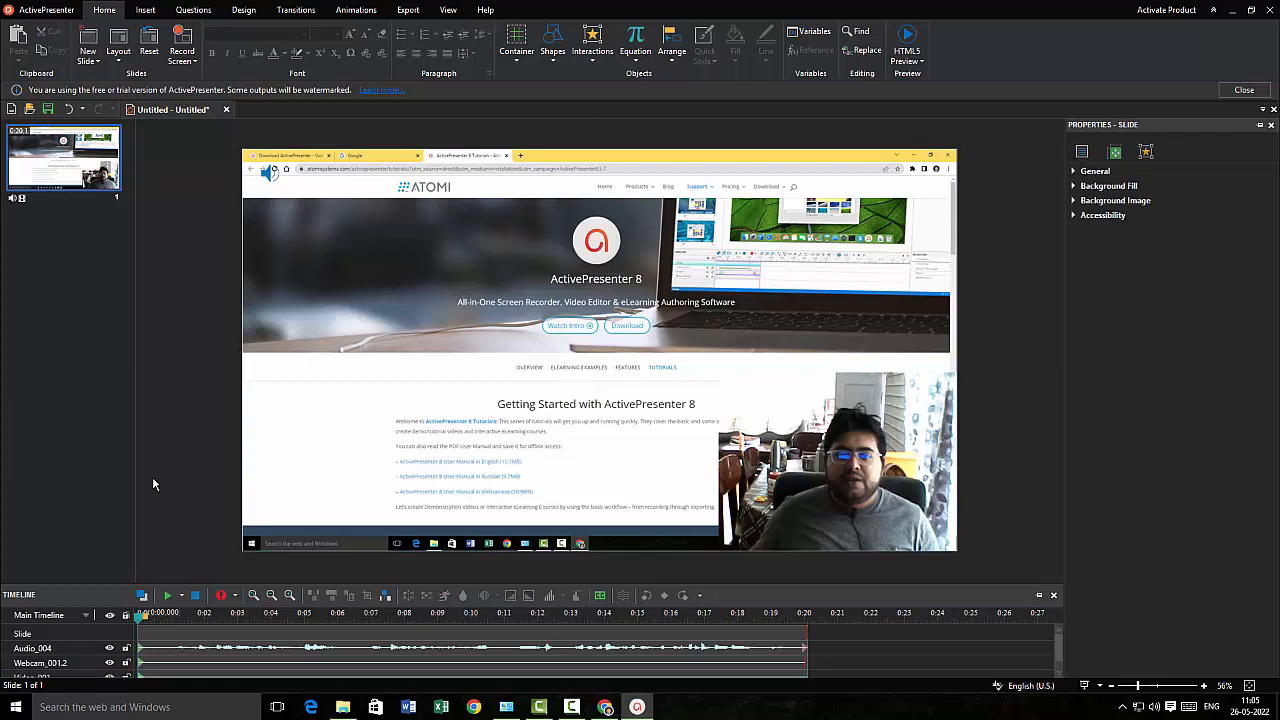
{"action": "left_click", "coordinate": [839, 459]}
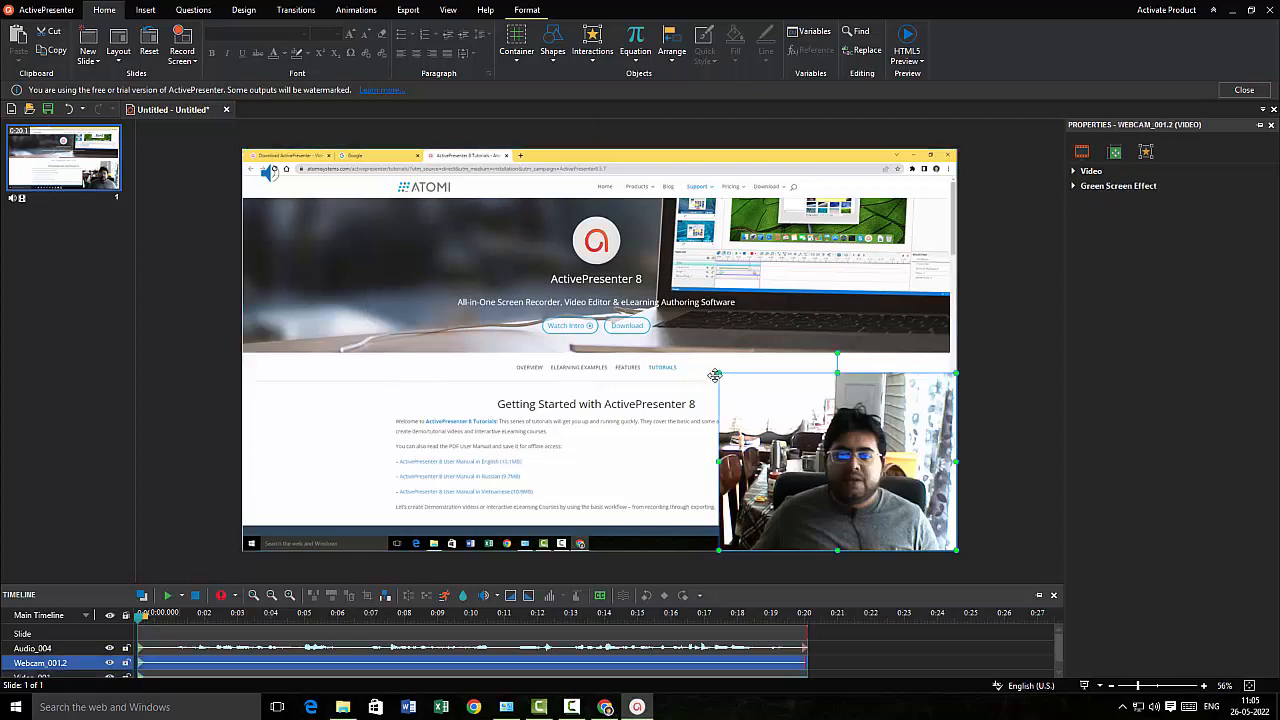
{"action": "left_click_drag", "start_coordinate": [715, 375], "coordinate": [842, 466]}
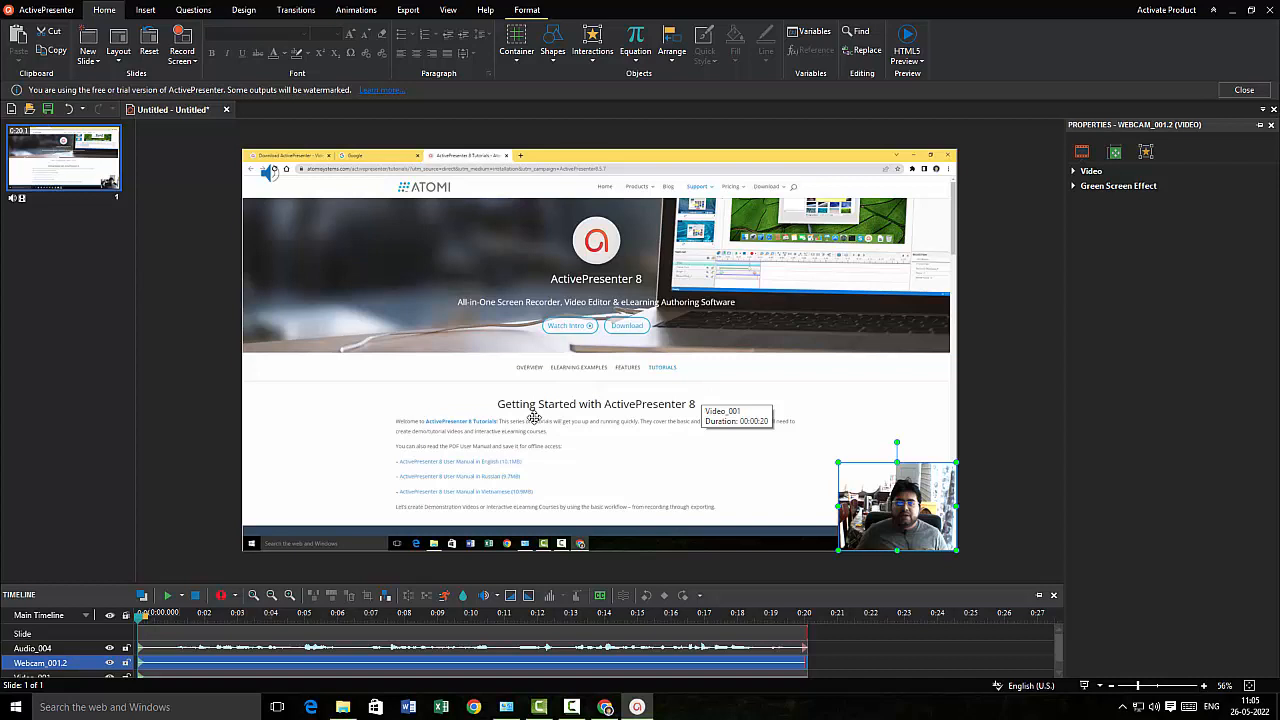
Step: Give the screen recording's right-click cursor effects the Mouse Click 1 sound and the Circle click effect
{"action": "left_click", "coordinate": [362, 323]}
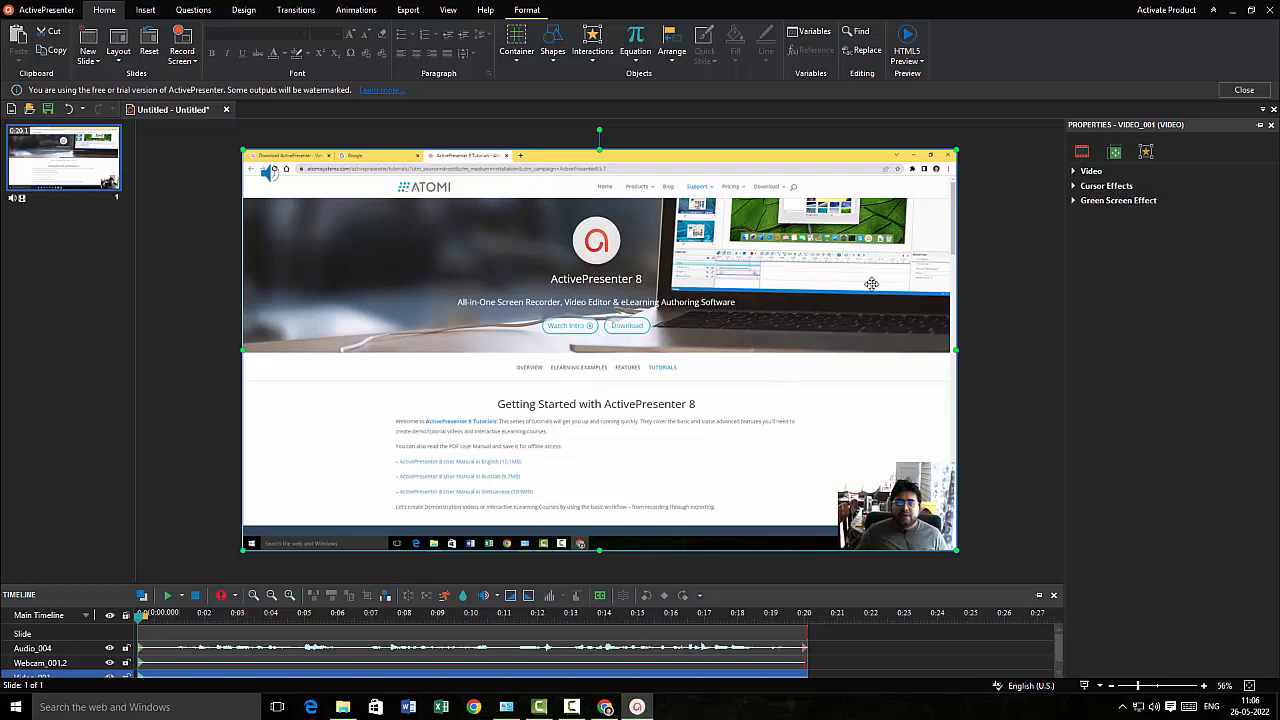
{"action": "left_click", "coordinate": [1081, 188]}
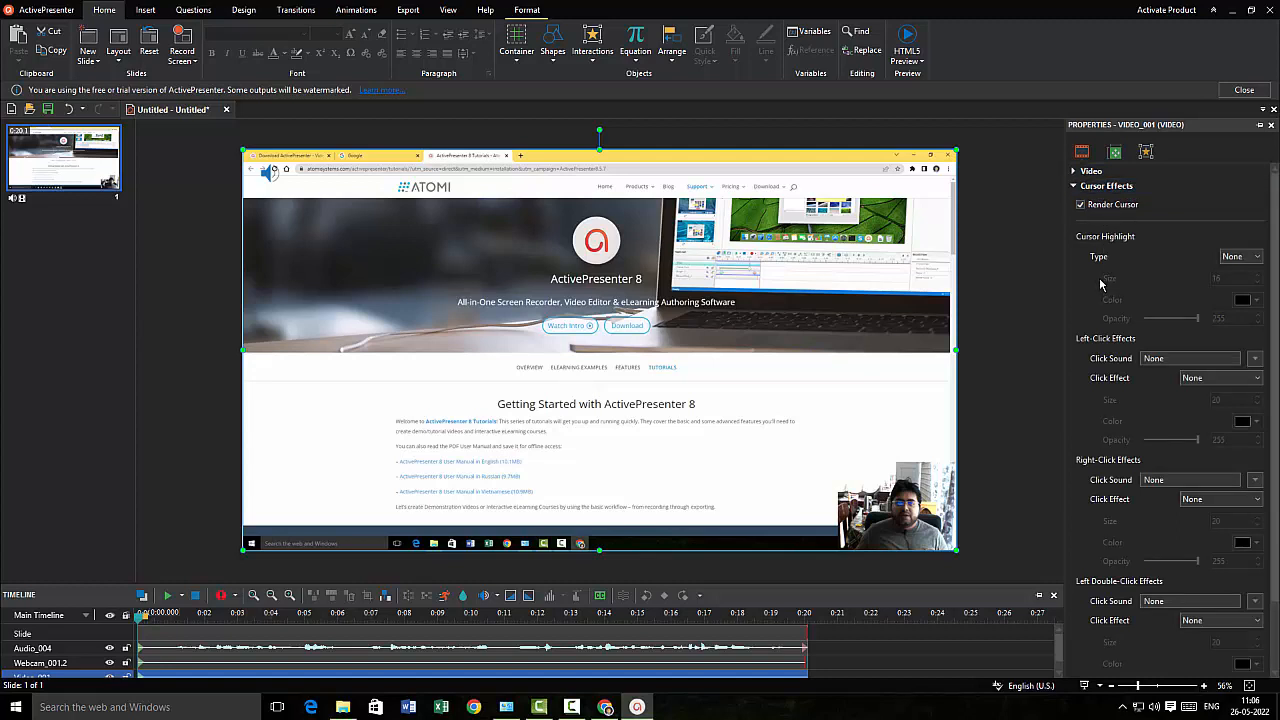
{"action": "scroll", "coordinate": [1100, 285], "scroll_direction": "down", "scroll_amount": 2}
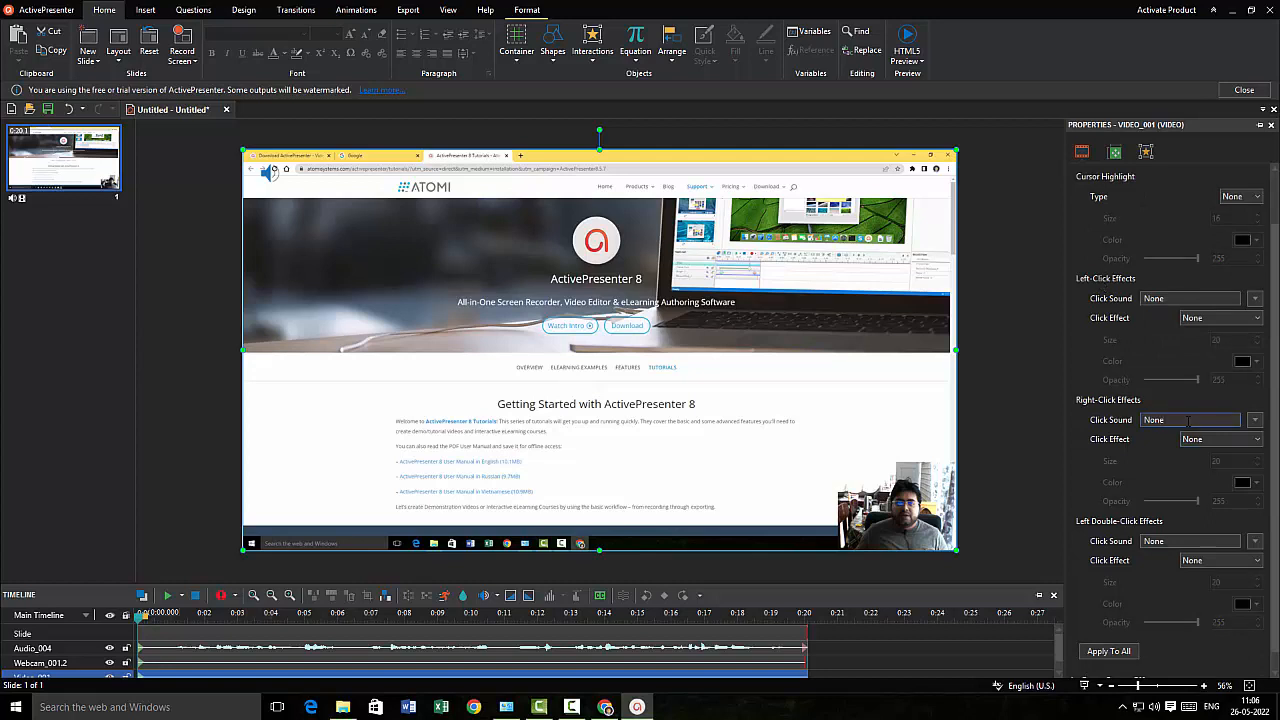
{"action": "left_click", "coordinate": [1255, 420]}
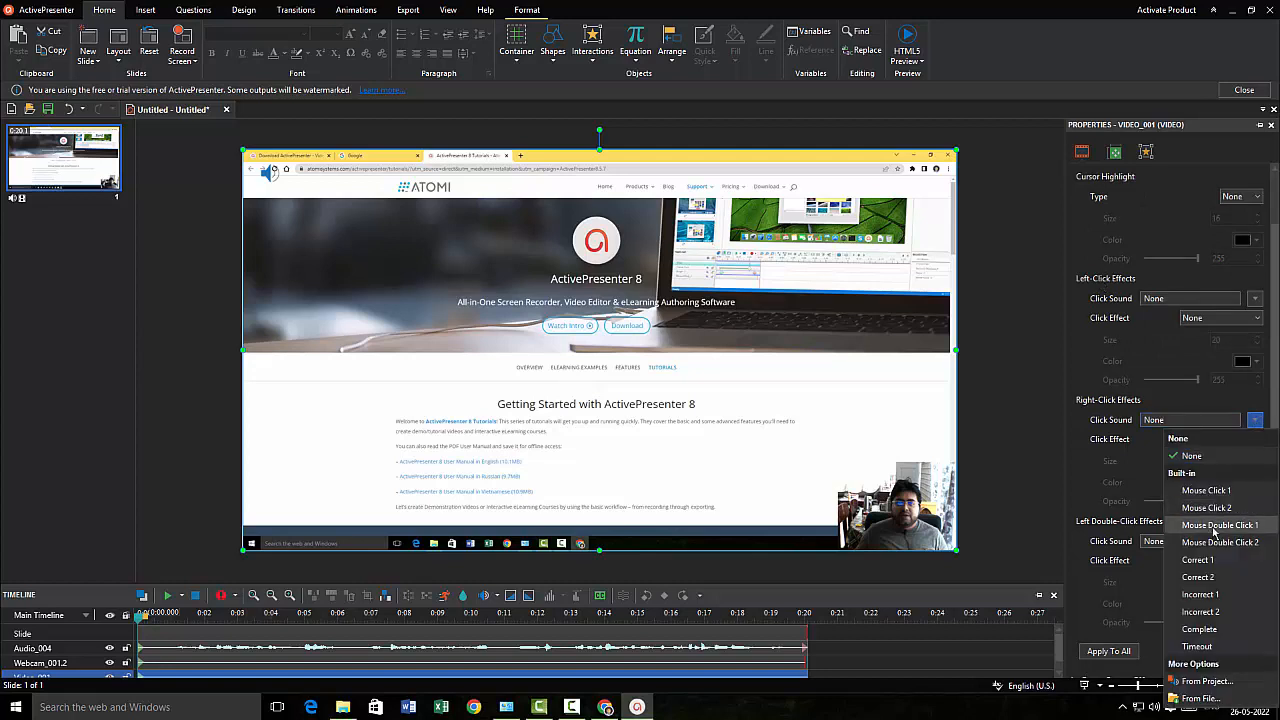
{"action": "left_click", "coordinate": [1210, 490]}
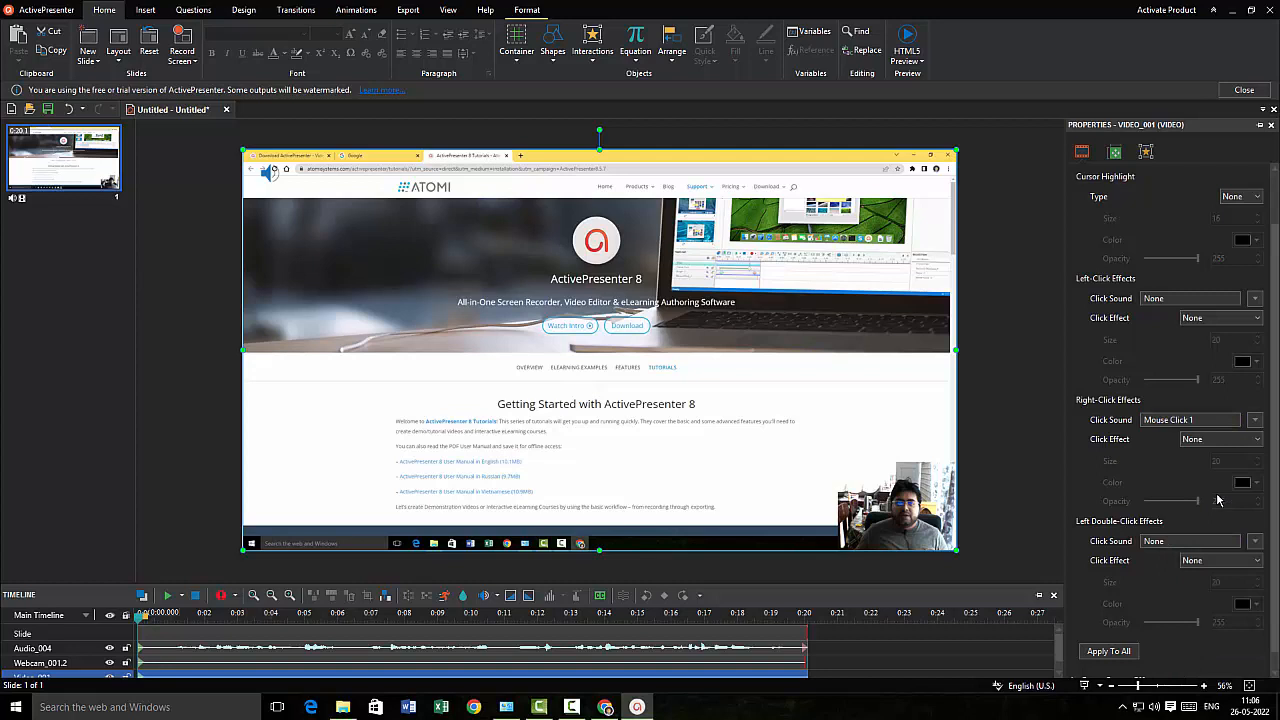
{"action": "left_click", "coordinate": [1215, 442]}
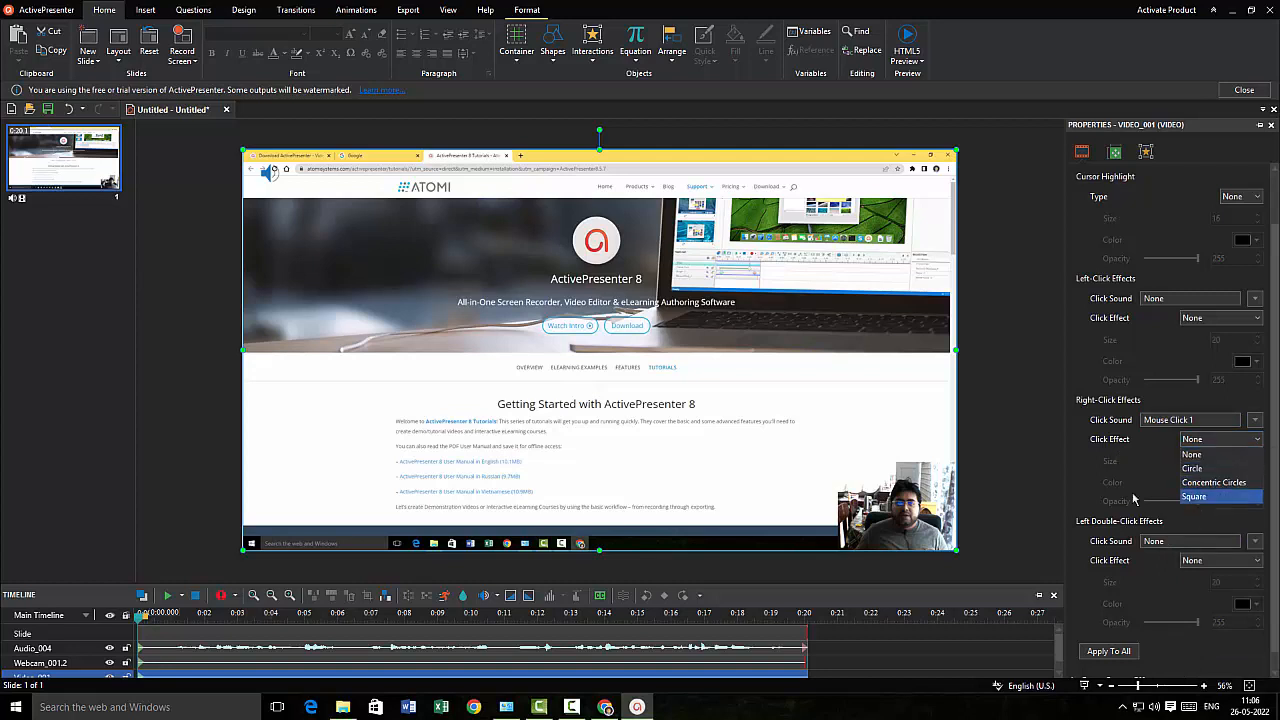
{"action": "left_click", "coordinate": [1220, 470]}
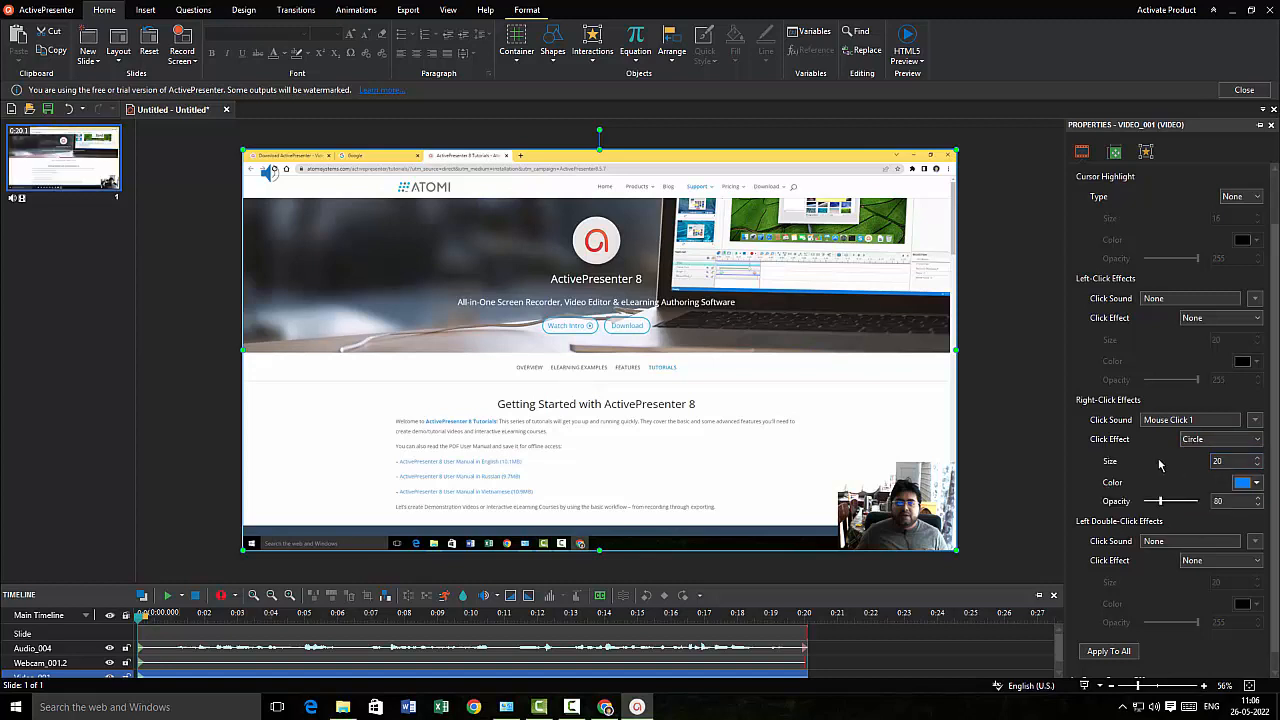
Step: Color the recording's right-click circle effect standard bright red with an opacity of 70, and deselect the video
{"action": "left_click", "coordinate": [1247, 487]}
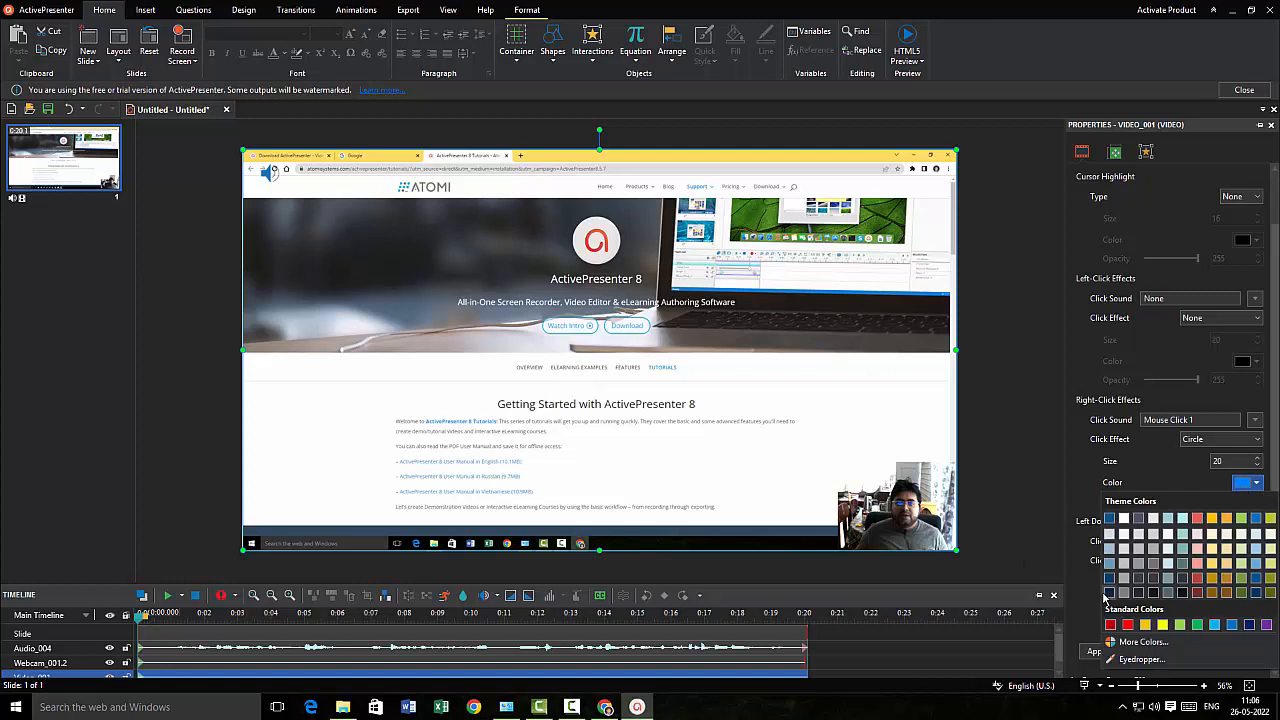
{"action": "left_click", "coordinate": [1197, 576]}
{"action": "left_click", "coordinate": [1250, 483]}
{"action": "left_click", "coordinate": [1127, 624]}
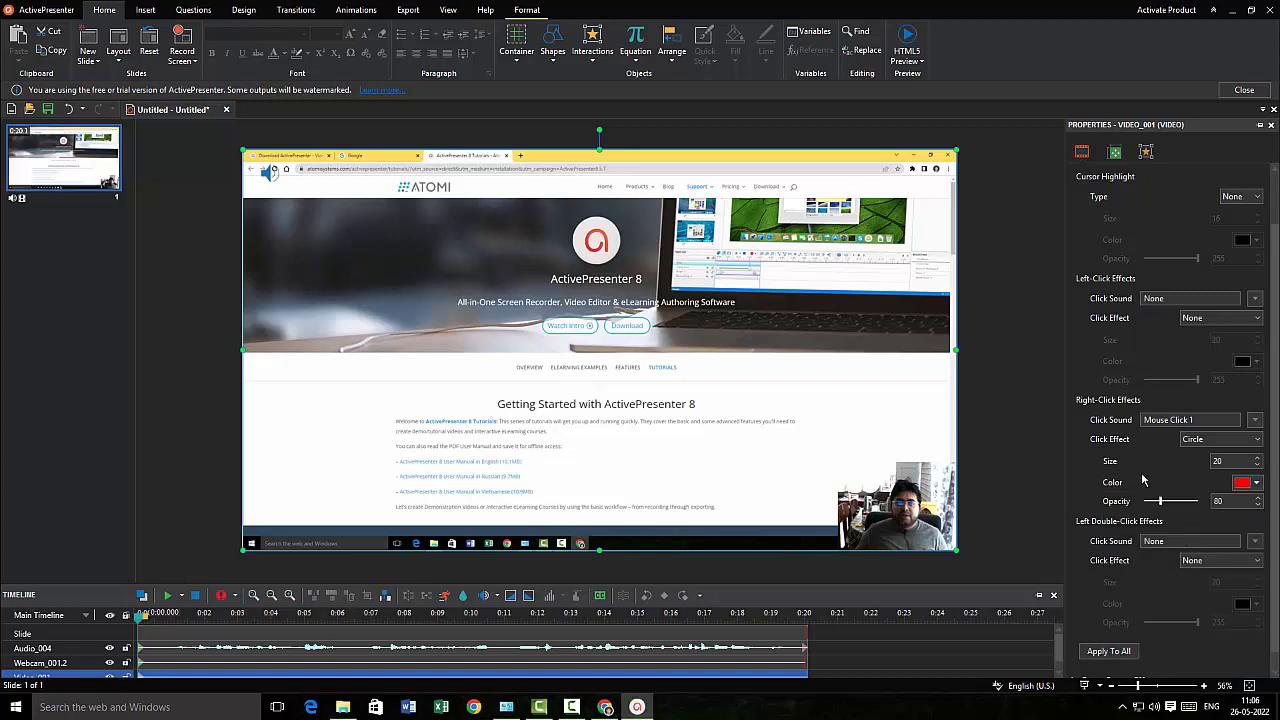
{"action": "scroll", "coordinate": [1143, 480], "scroll_direction": "down", "scroll_amount": 4}
{"action": "scroll", "coordinate": [1143, 480], "scroll_direction": "up", "scroll_amount": 5}
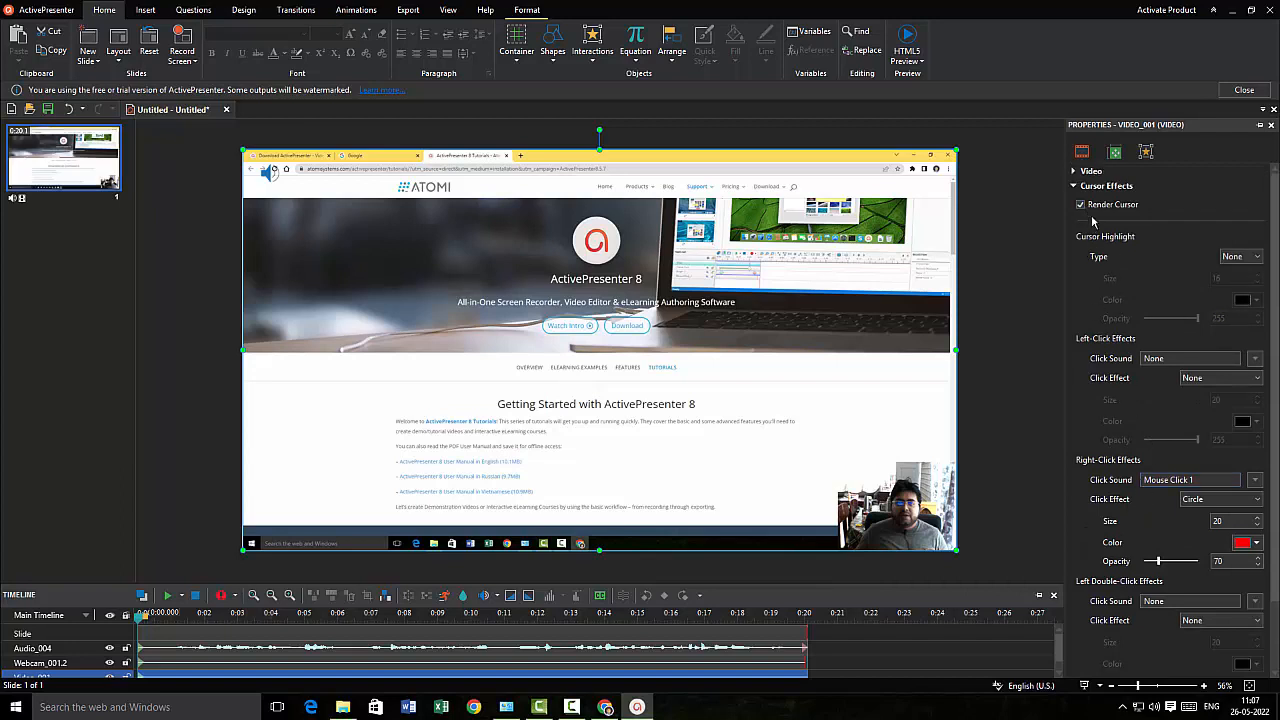
{"action": "left_click", "coordinate": [1106, 190]}
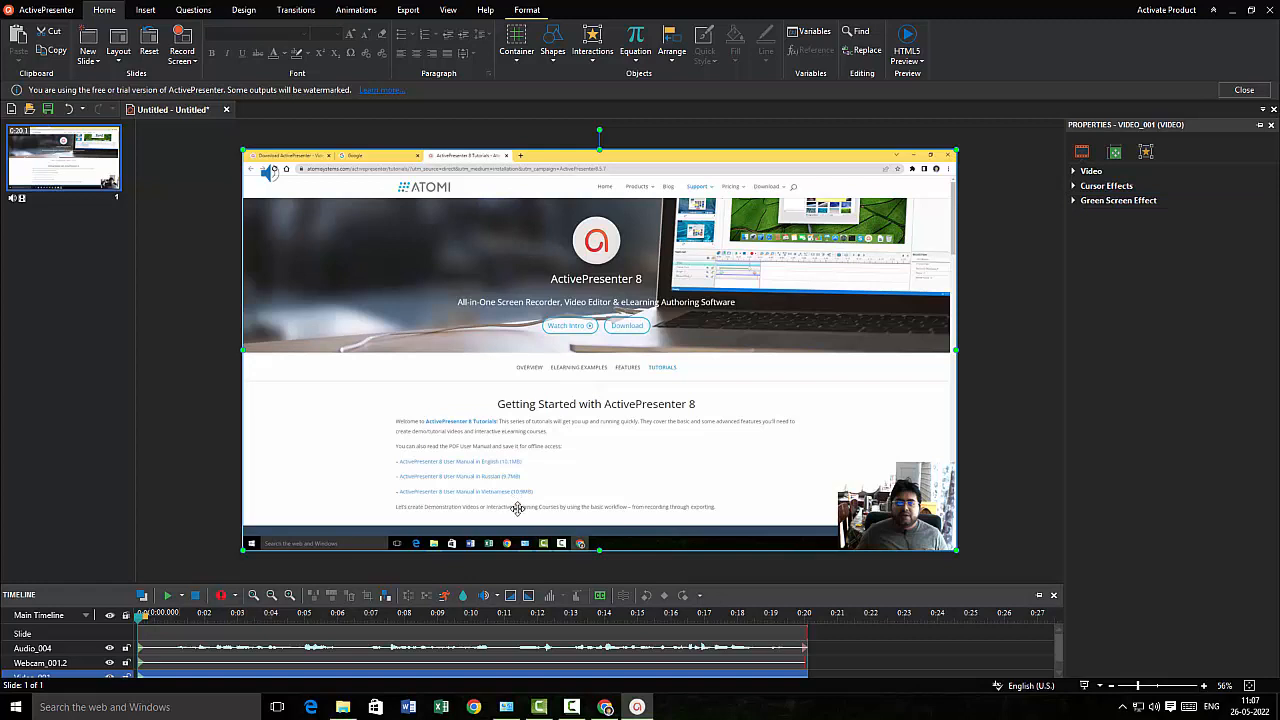
{"action": "left_click", "coordinate": [181, 556]}
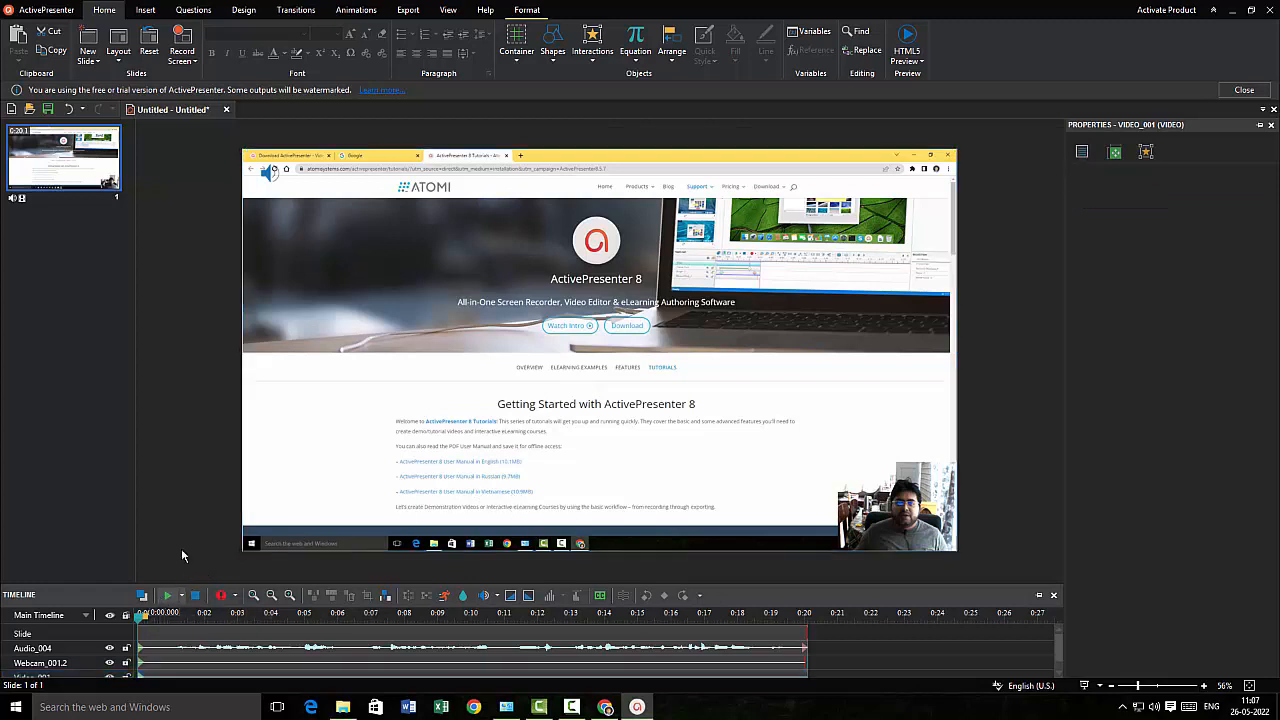
Step: Examine the slide's general properties, including its name, duration and auto-advance option
{"action": "key", "text": "space"}
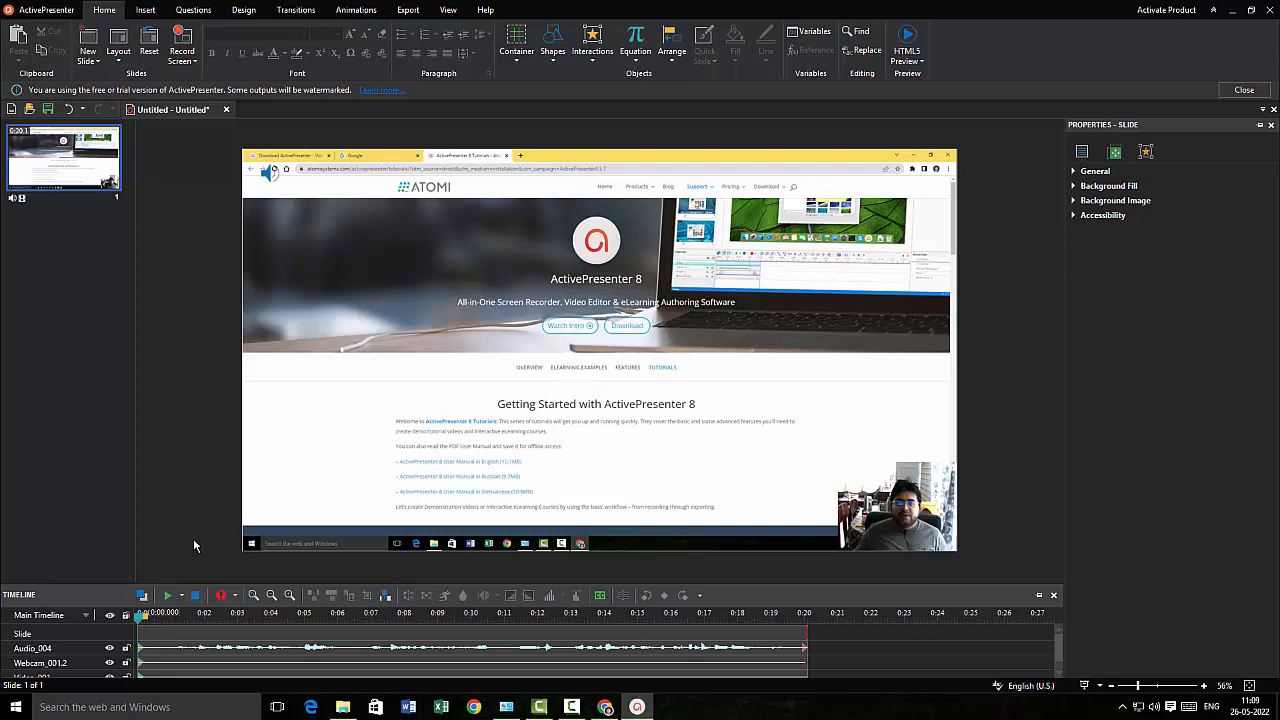
{"action": "left_click", "coordinate": [1095, 172]}
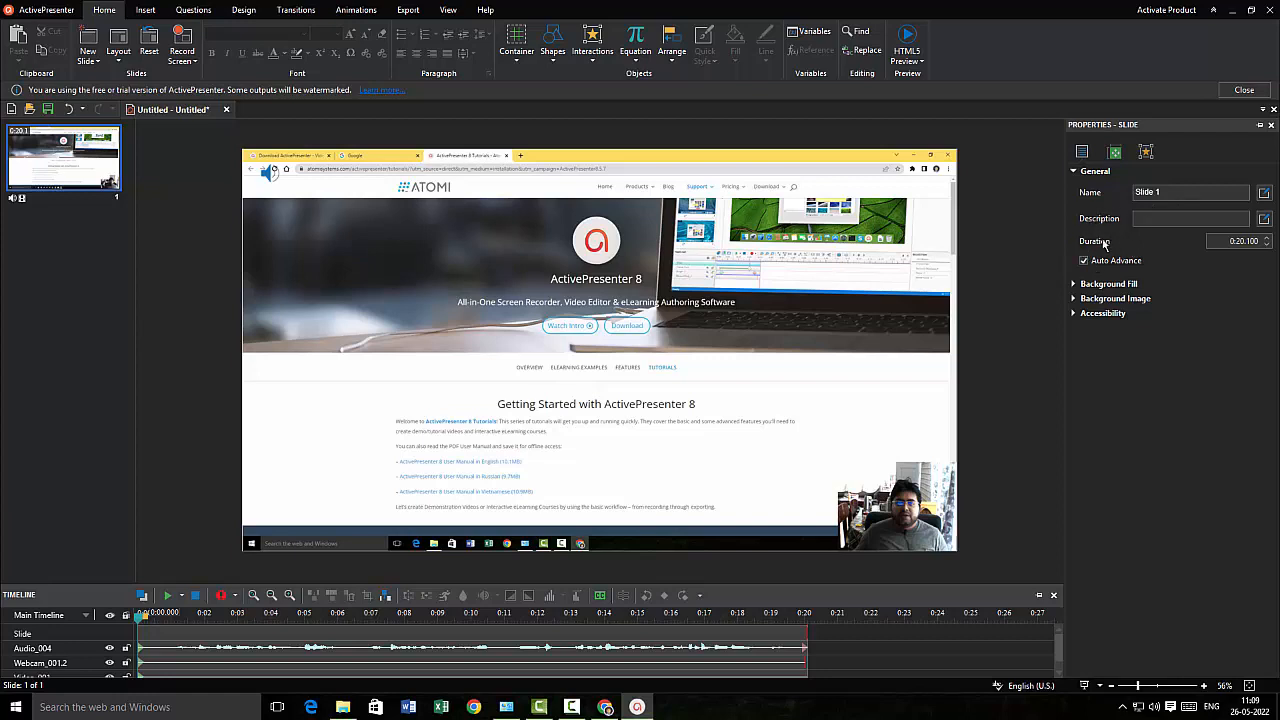
{"action": "left_click", "coordinate": [1097, 171]}
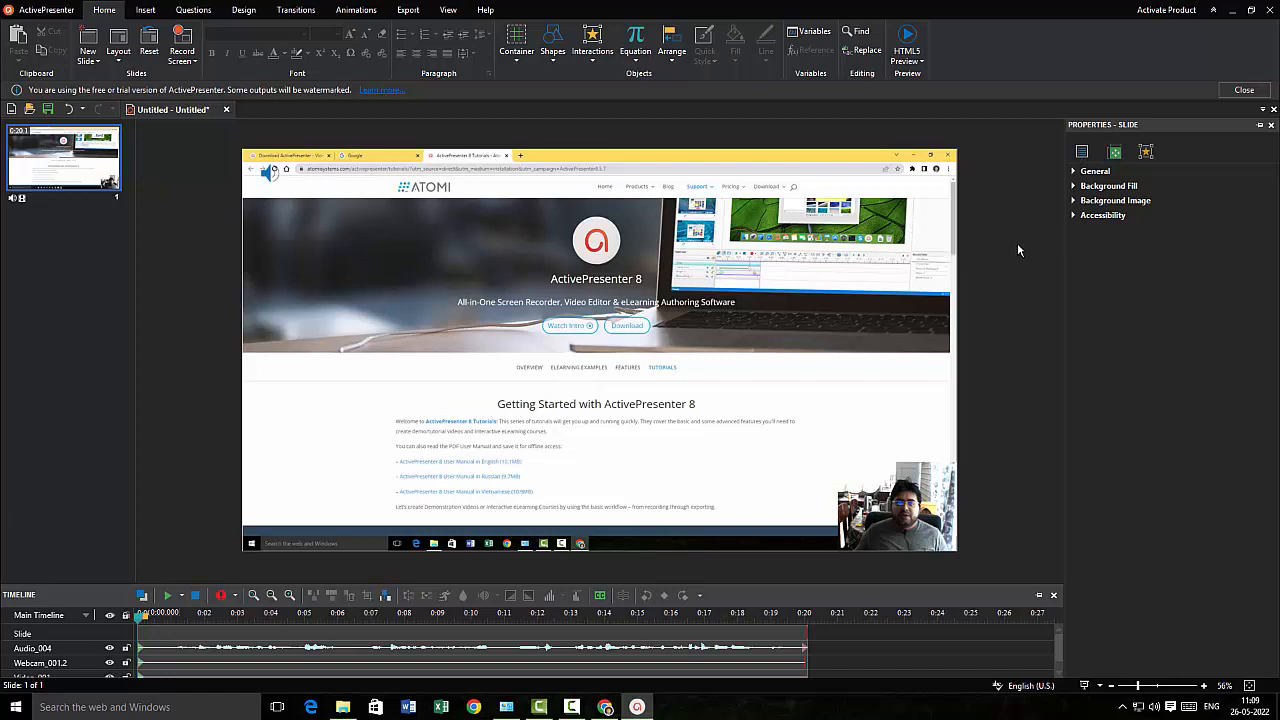
{"action": "left_click", "coordinate": [1095, 171]}
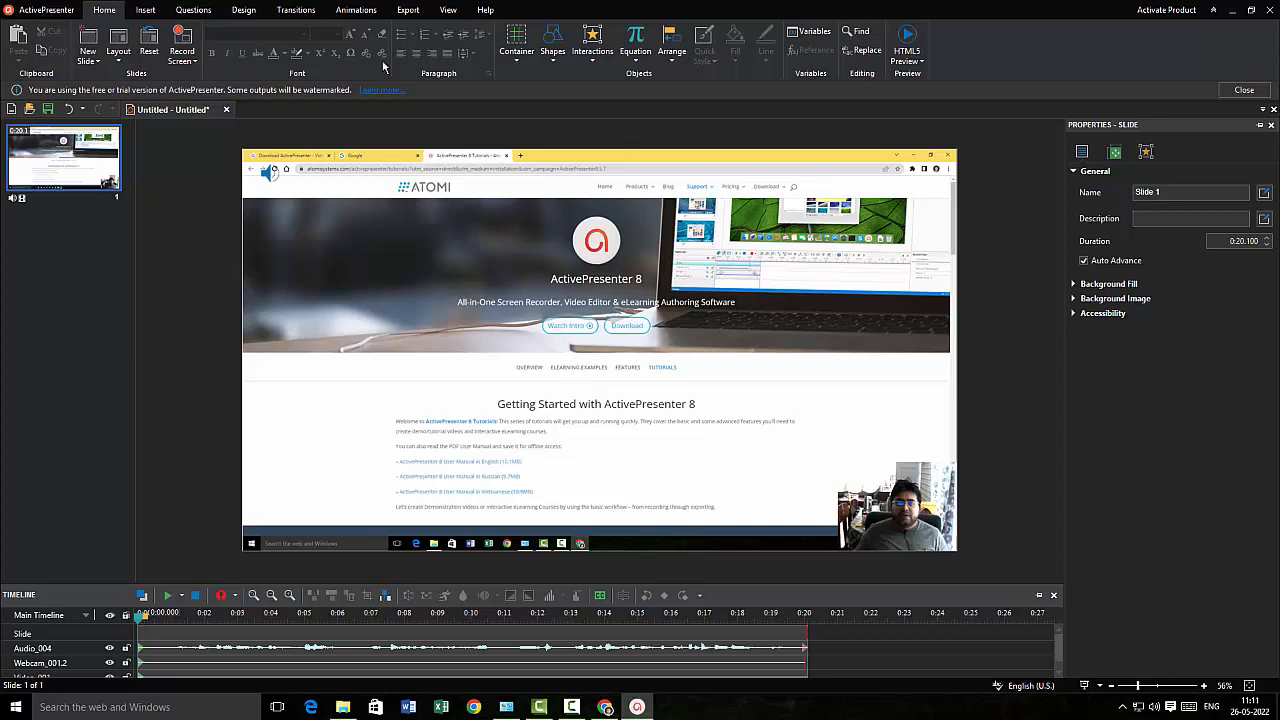
Step: Export the project as an MP4 video named Untitled.mp4, keeping the default rendering, video and audio settings
{"action": "left_click", "coordinate": [408, 10]}
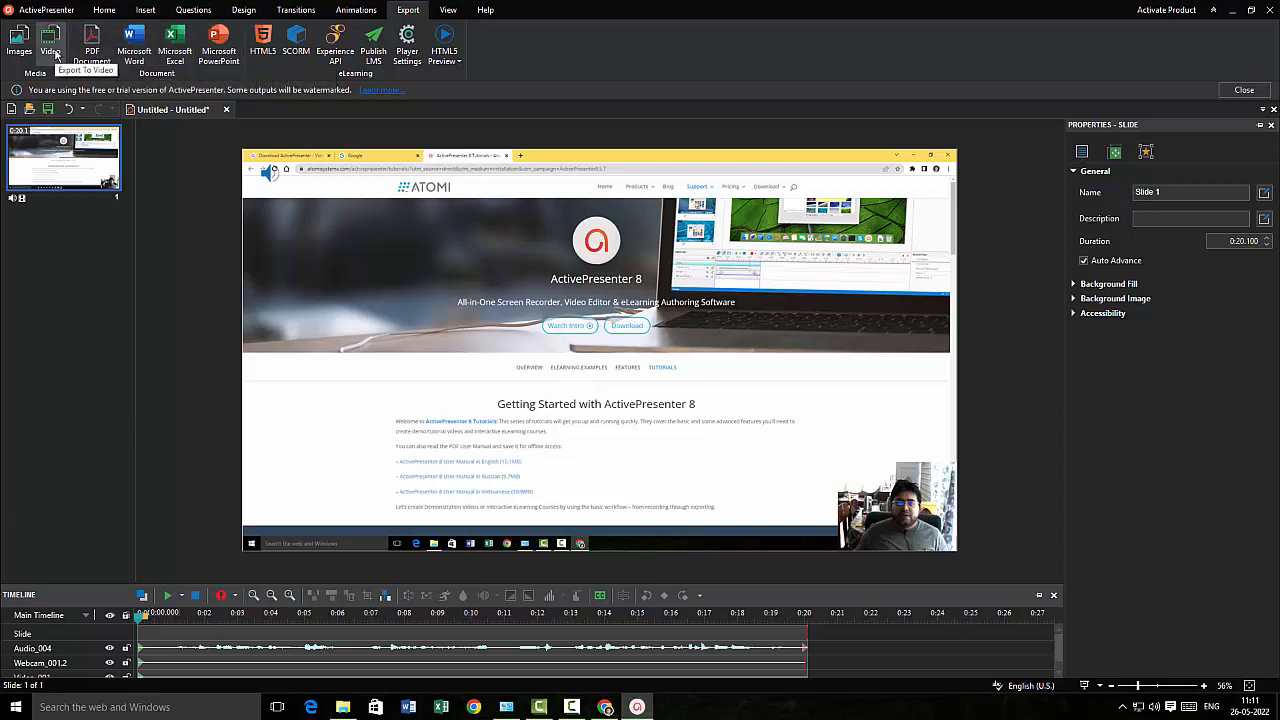
{"action": "left_click", "coordinate": [52, 52]}
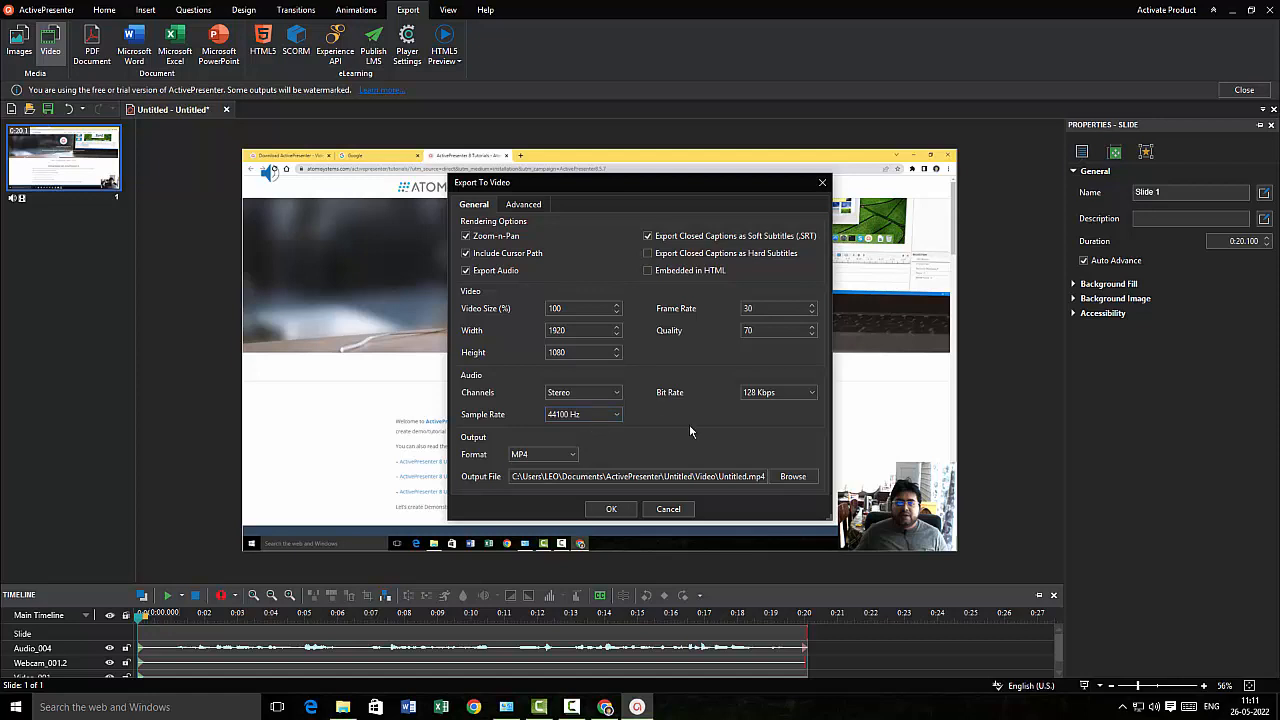
{"action": "left_click", "coordinate": [547, 458]}
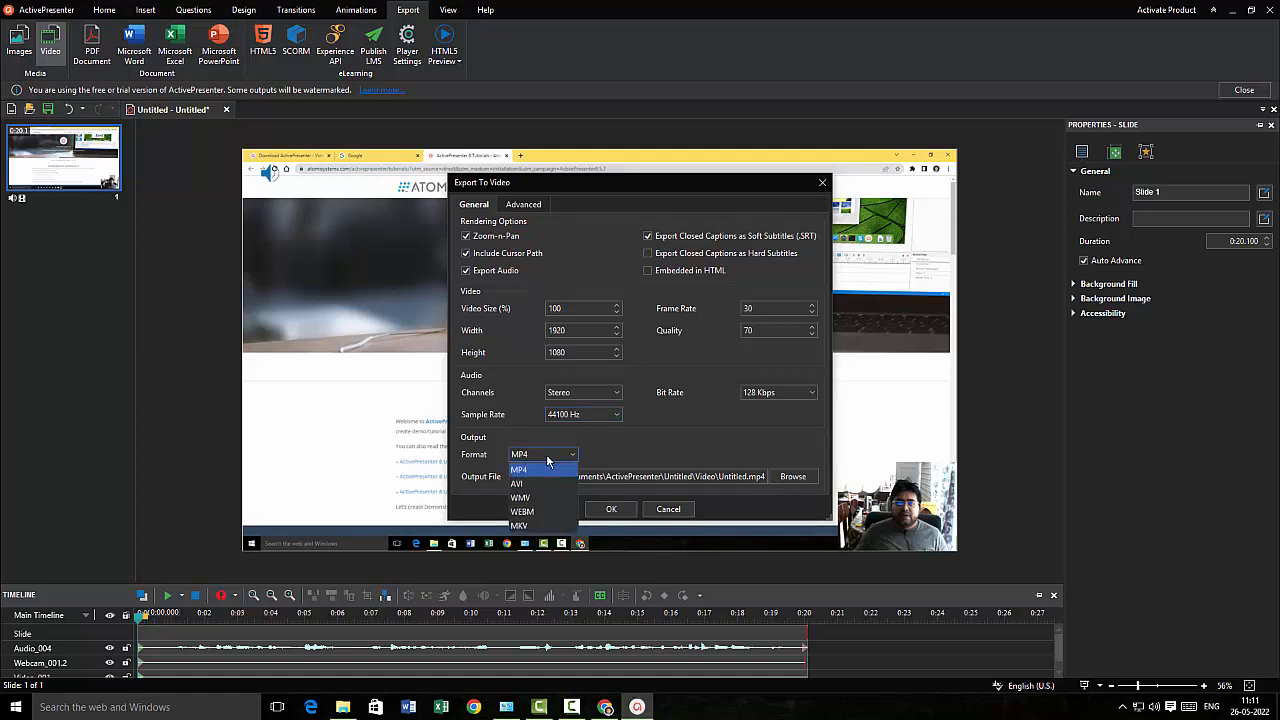
{"action": "left_click", "coordinate": [547, 458]}
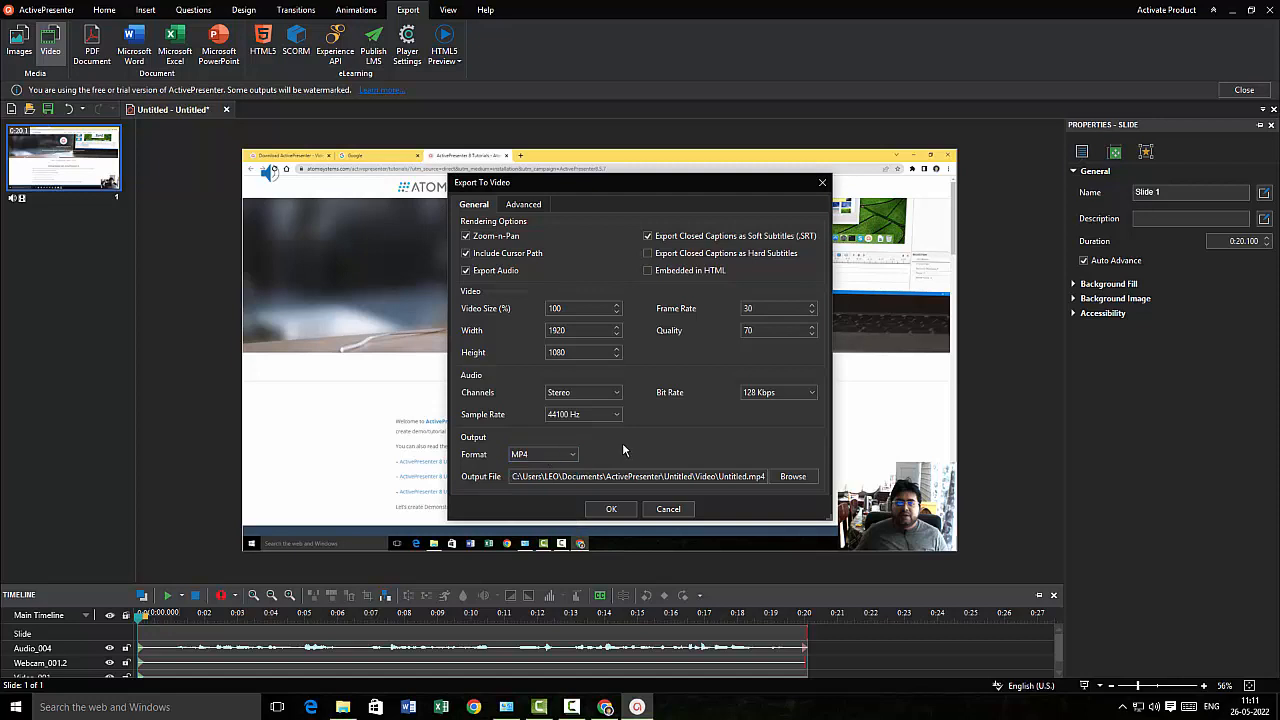
{"action": "left_click", "coordinate": [611, 509]}
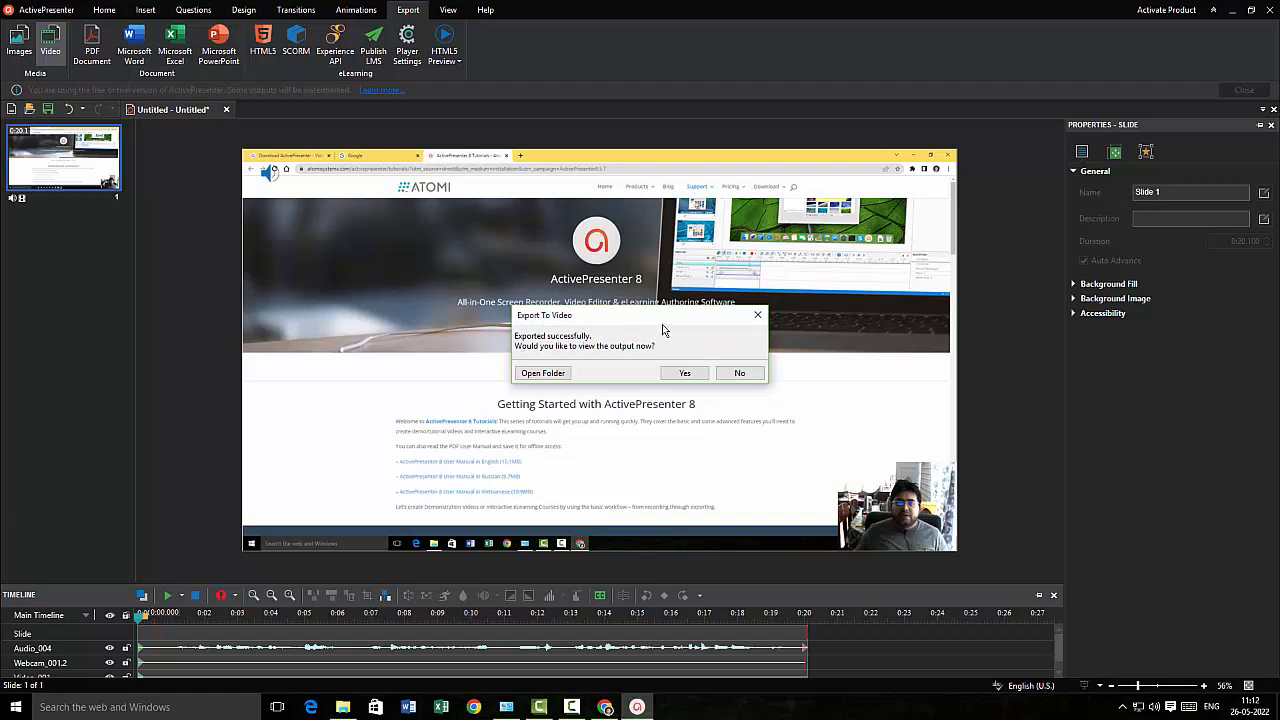
Step: Open the exported video for viewing in VLC media player and pause it at about 9 seconds
{"action": "left_click", "coordinate": [686, 379]}
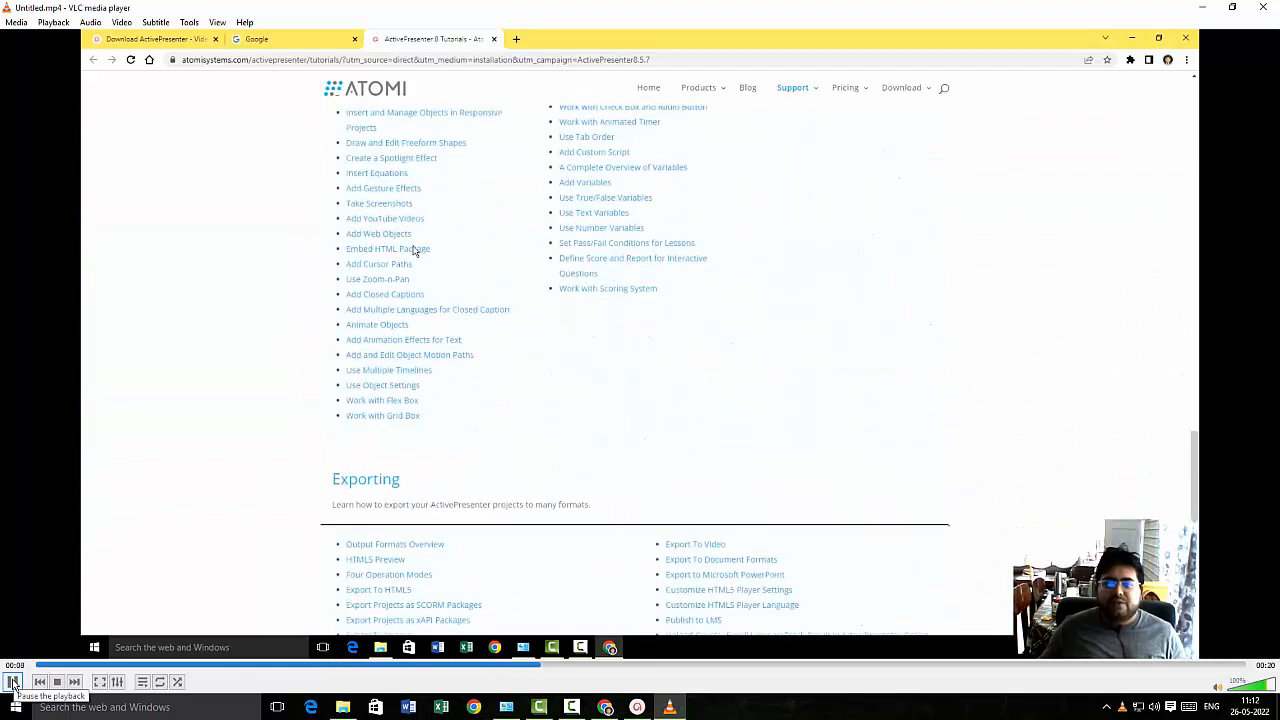
{"action": "left_click", "coordinate": [13, 682]}
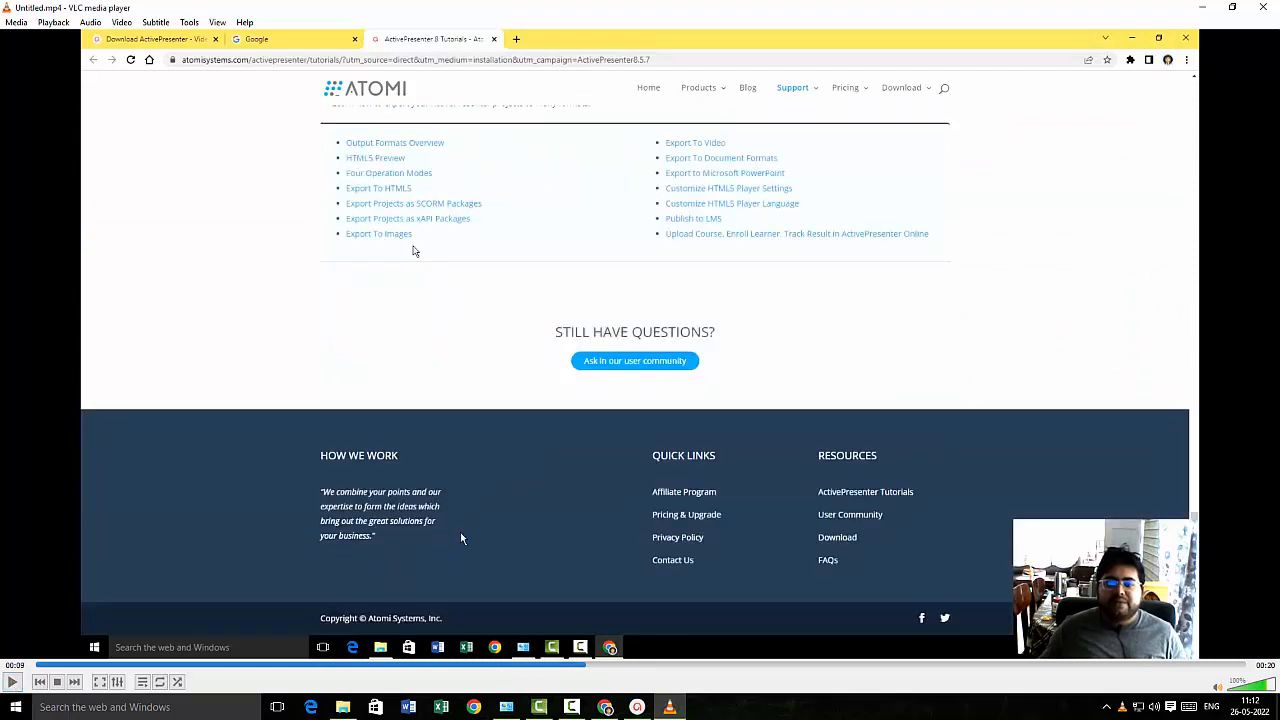